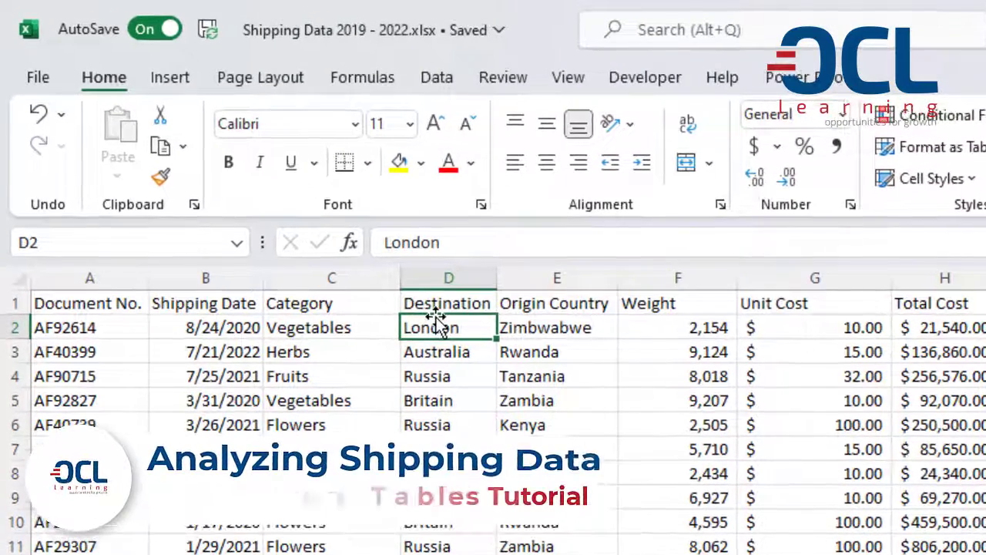
- Examine the shipping data from the Destination column across to Total Cost, including the formula in cell H2
key("ctrl+Down")
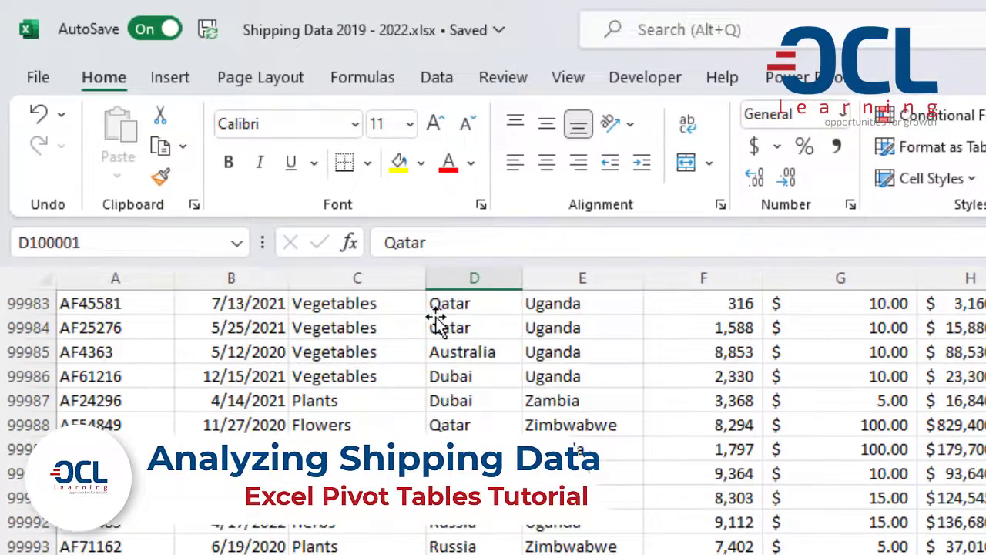
key("ctrl+Up")
key("Right")
key("Down")
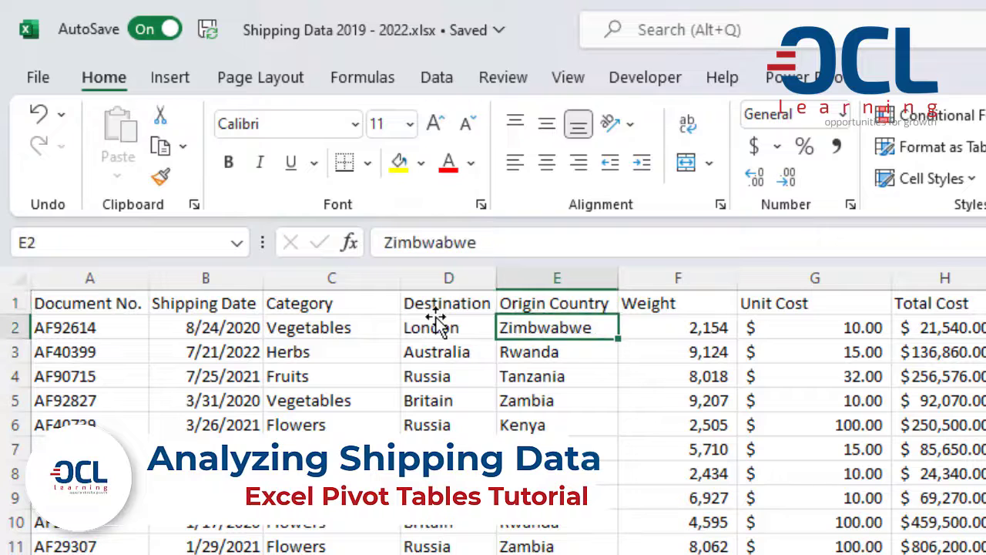
key("Up")
key("Right")
key("Right")
key("Right")
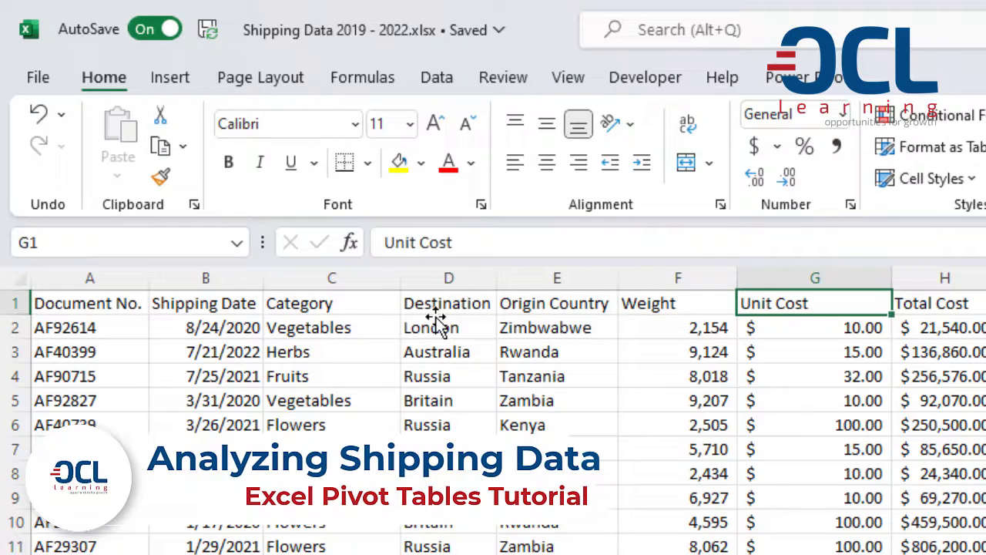
key("Down")
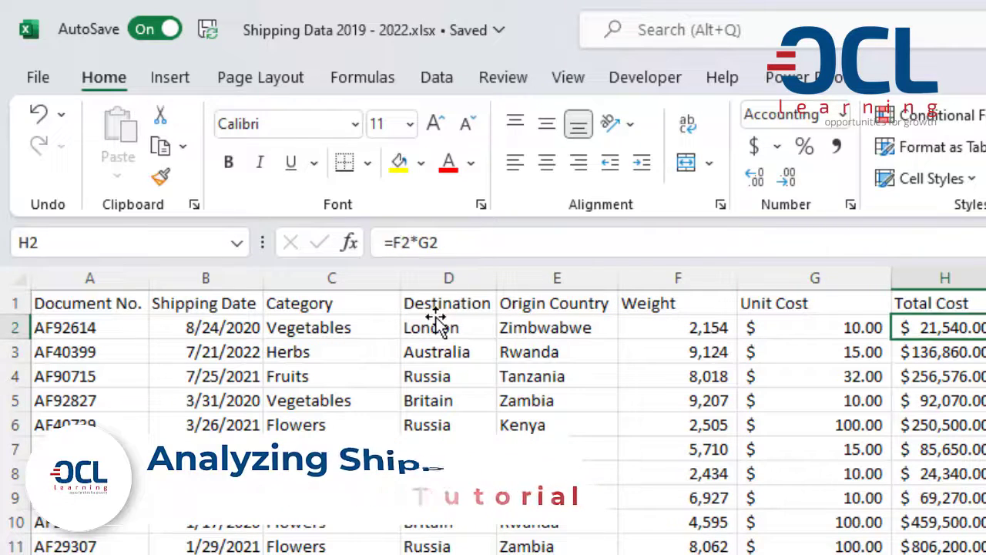
key("F2")
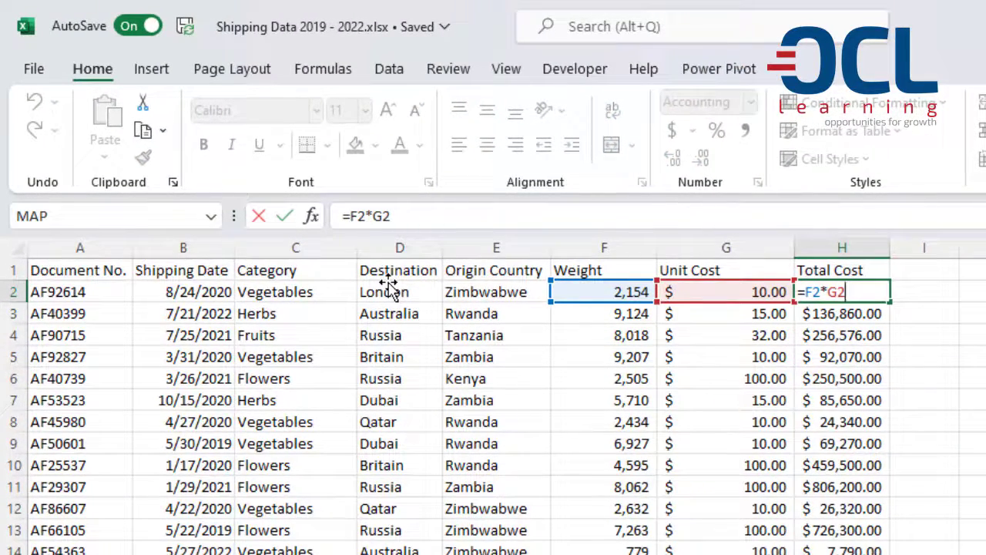
- Examine the Category and Shipping Date columns from their first record to their last
key("shift+Tab")
key("shift+Tab")
key("shift+Tab")
key("shift+Tab")
key("shift+Tab")
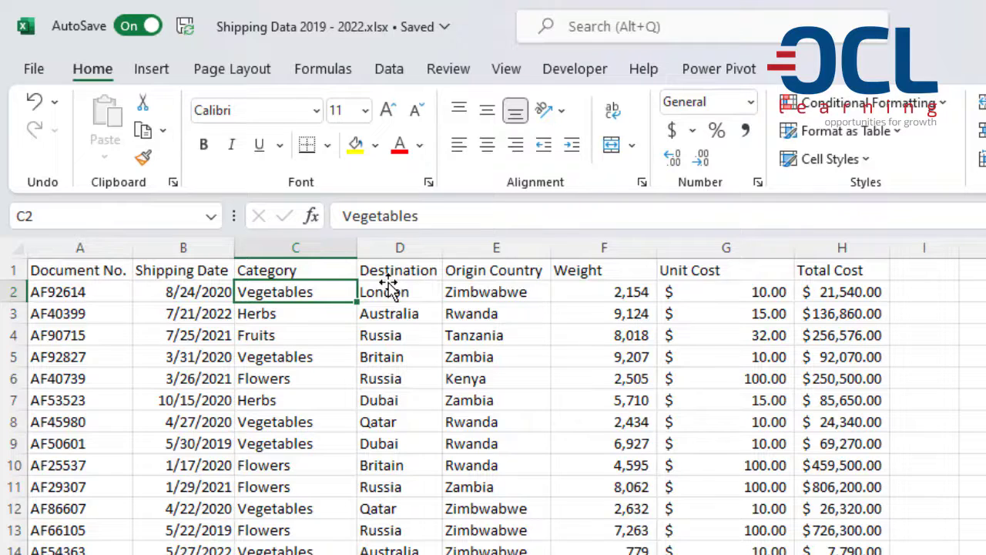
key("ctrl+Down")
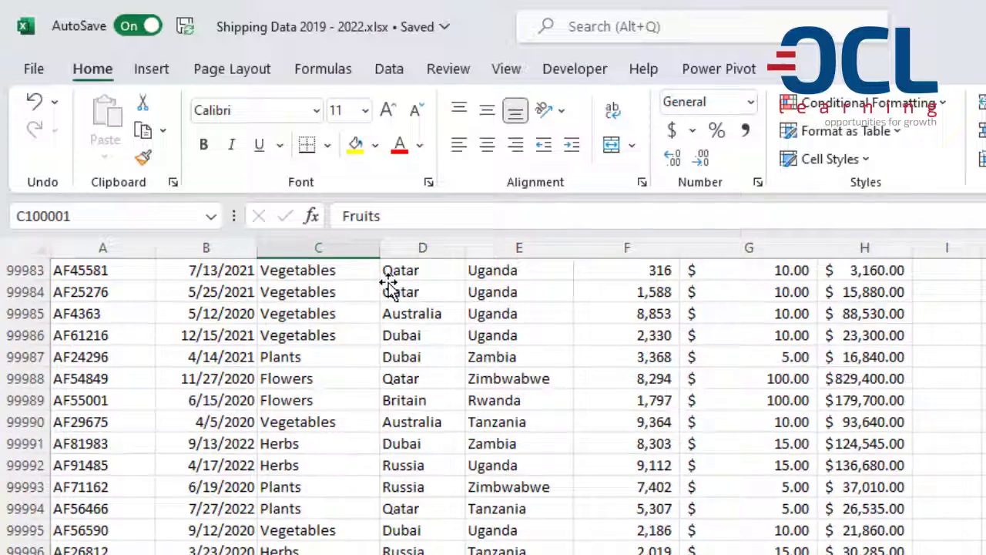
key("ctrl+Up")
key("Left")
key("Down")
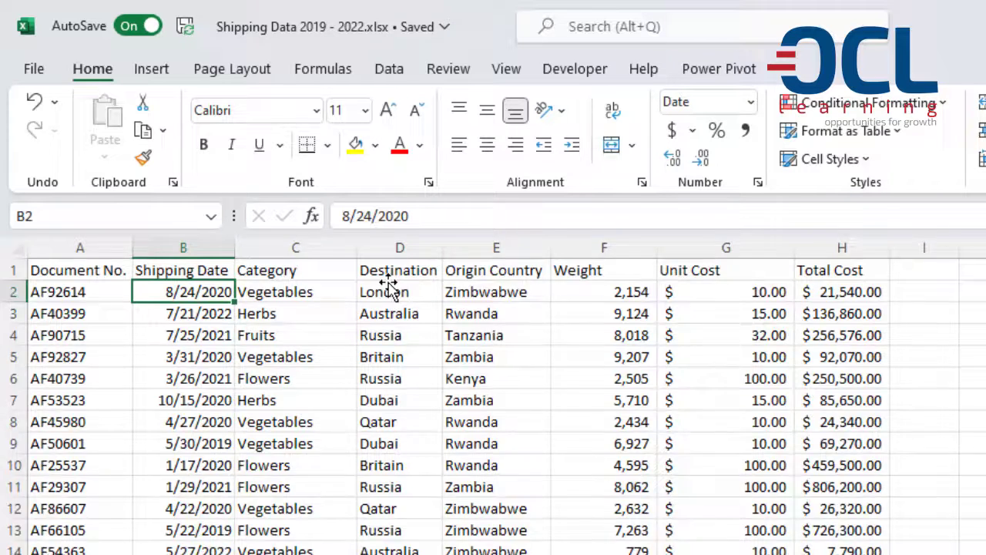
key("ctrl+Down")
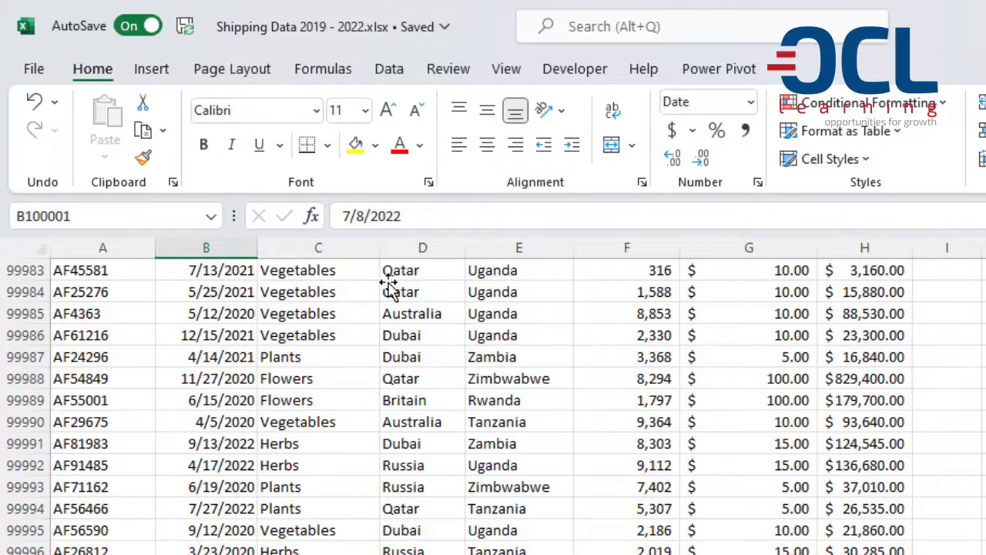
key("ctrl+Up")
key("Down")
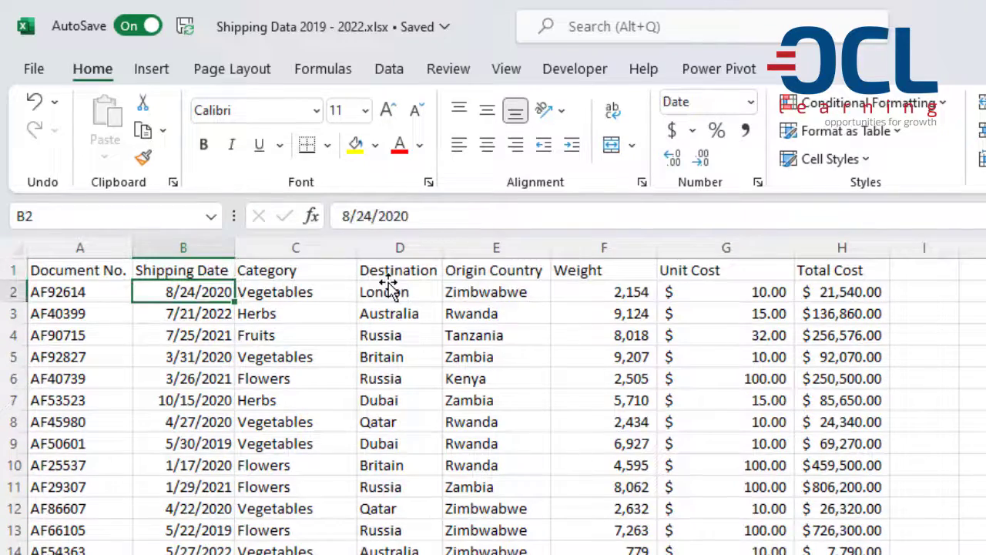
key("ctrl+shift+Down")
key("ctrl+shift+Up")
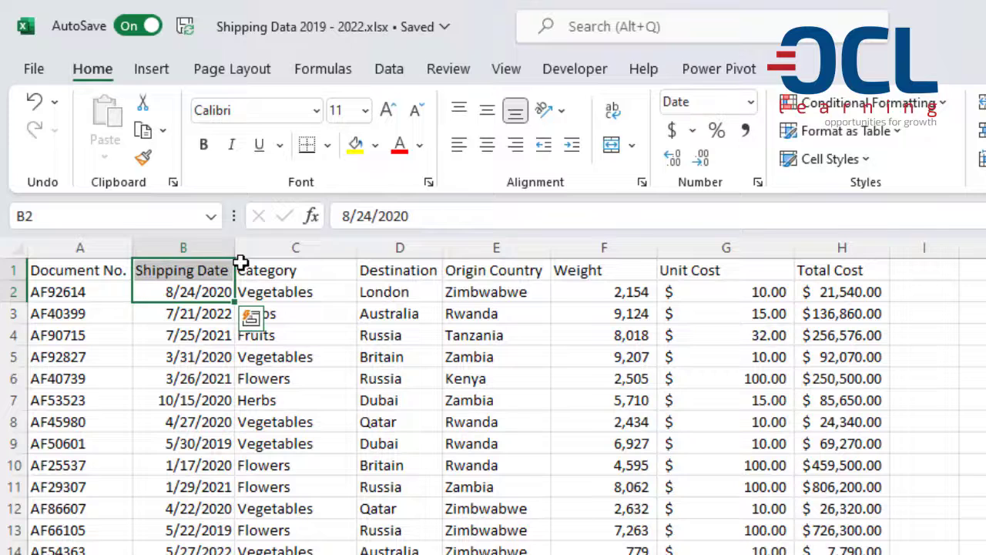
- Review the Shipping Date, Total Cost, Category and Destination headers as candidate fields for the analysis
left_click(185, 271)
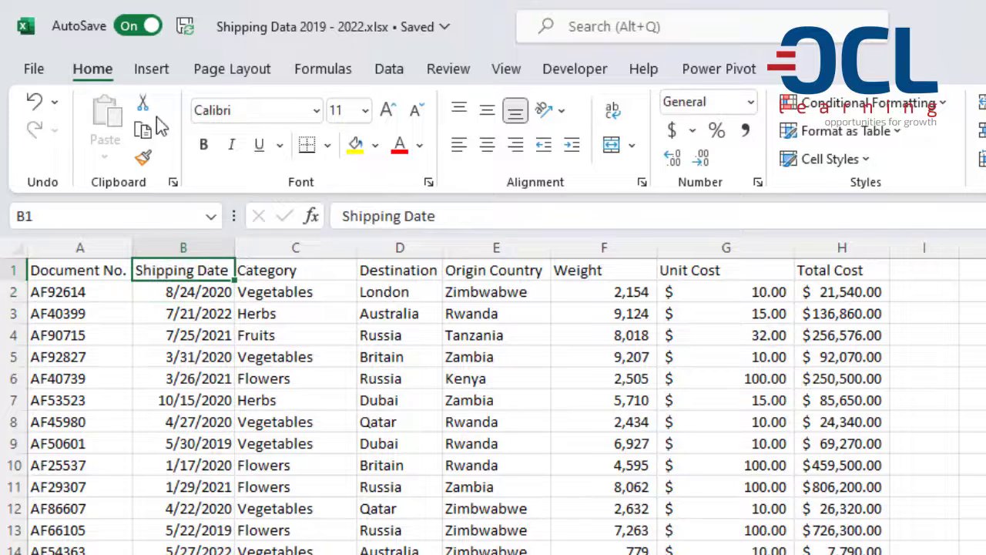
left_click(163, 70)
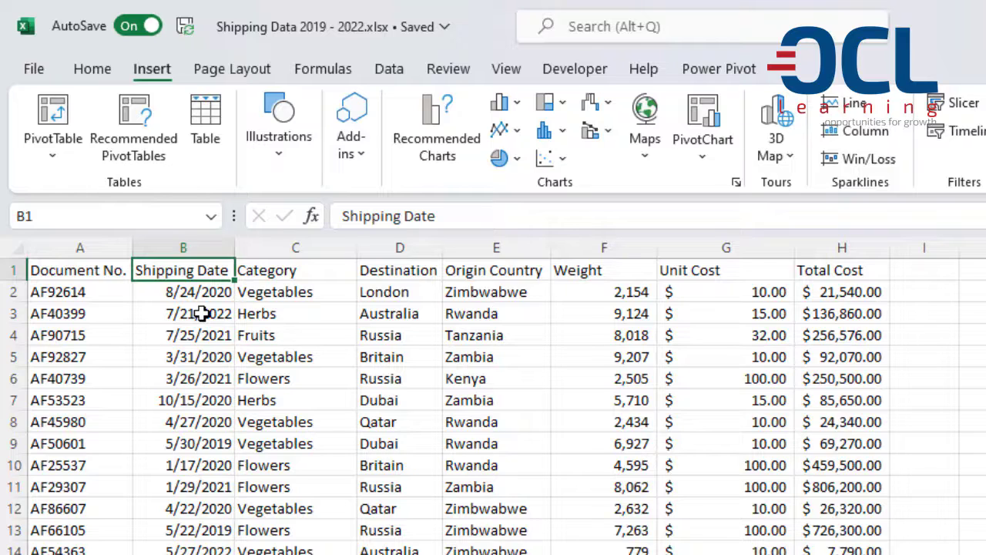
left_click(833, 271)
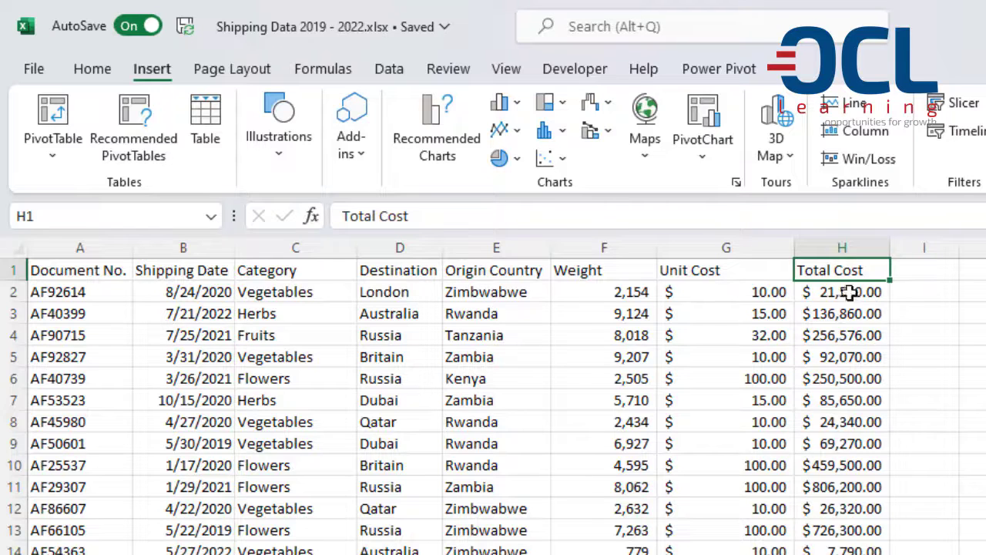
left_click(322, 274)
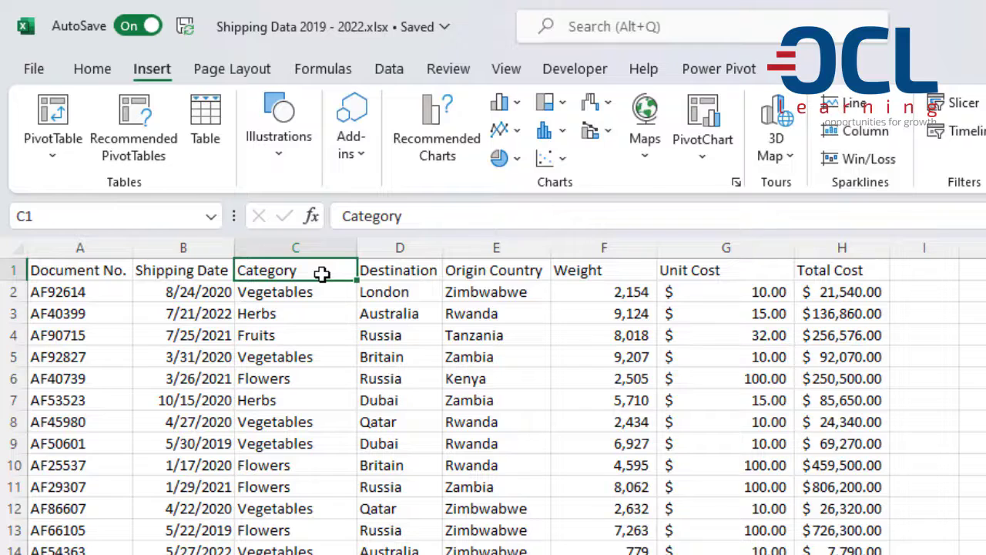
left_click(376, 269)
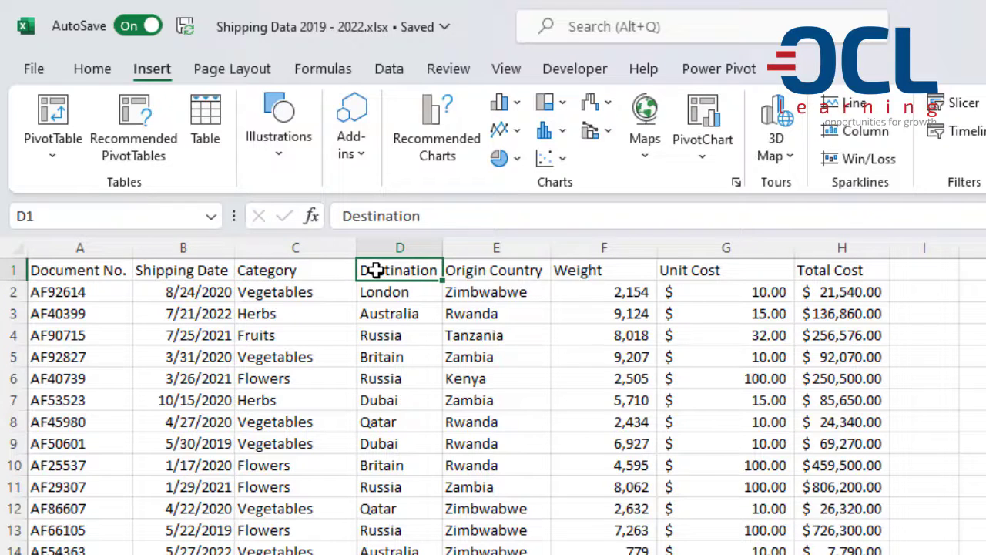
left_click(290, 268)
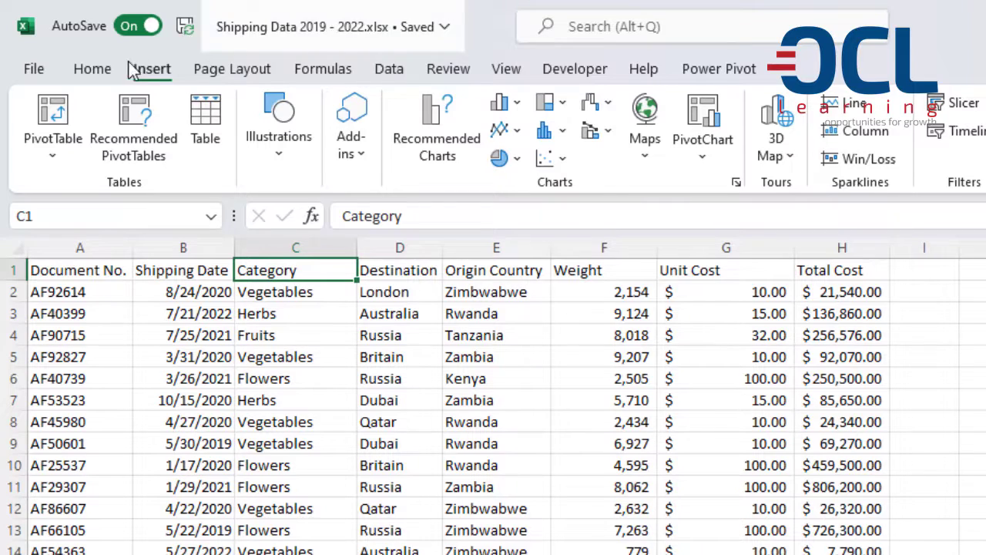
- Insert a PivotTable on a new worksheet from the range 'Raw Data'!$A$1:$H$100001
left_click(63, 158)
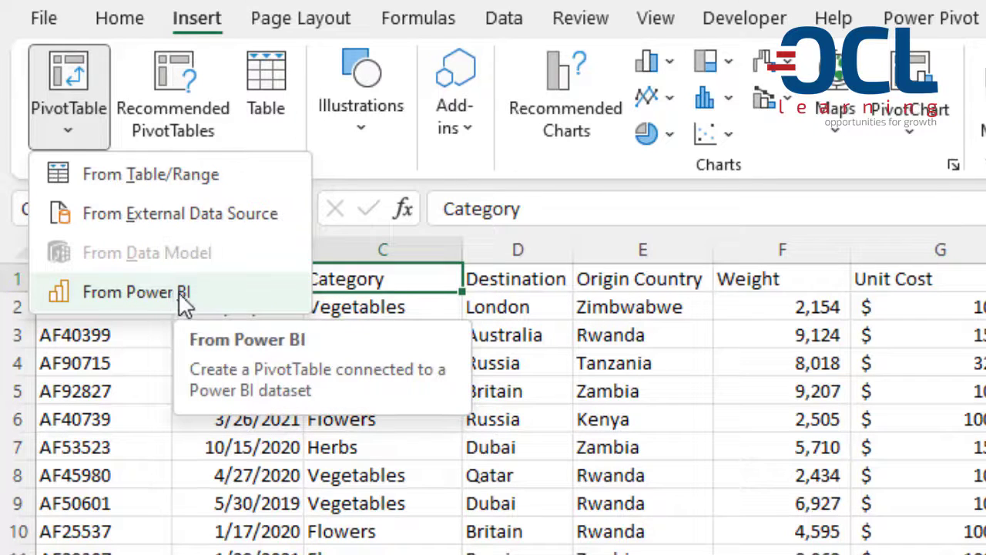
left_click(799, 532)
left_click(139, 279)
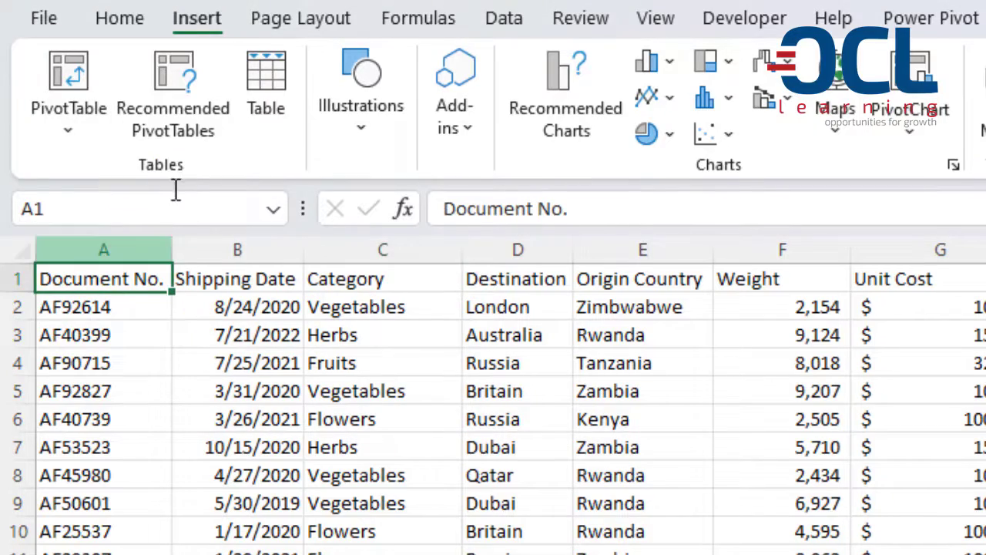
left_click(51, 133)
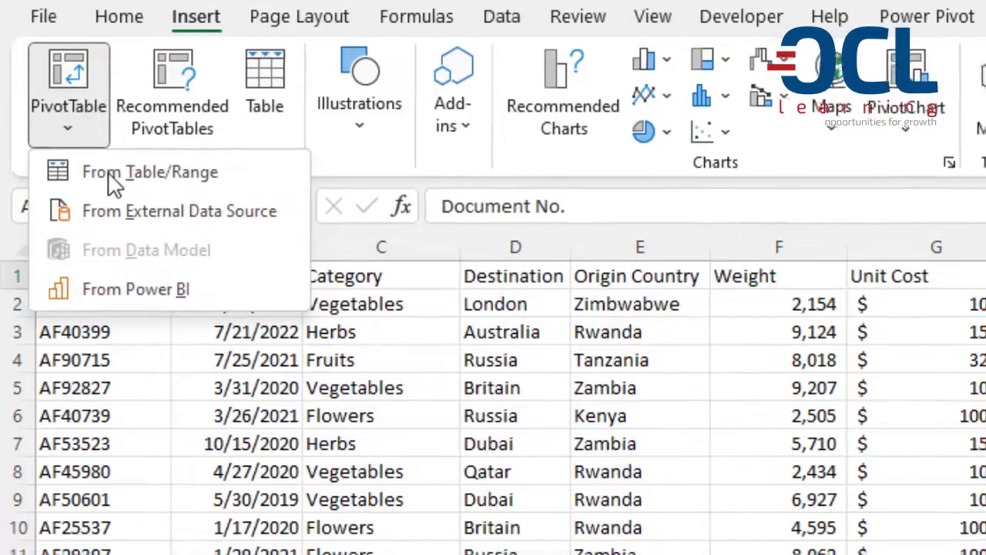
left_click(68, 123)
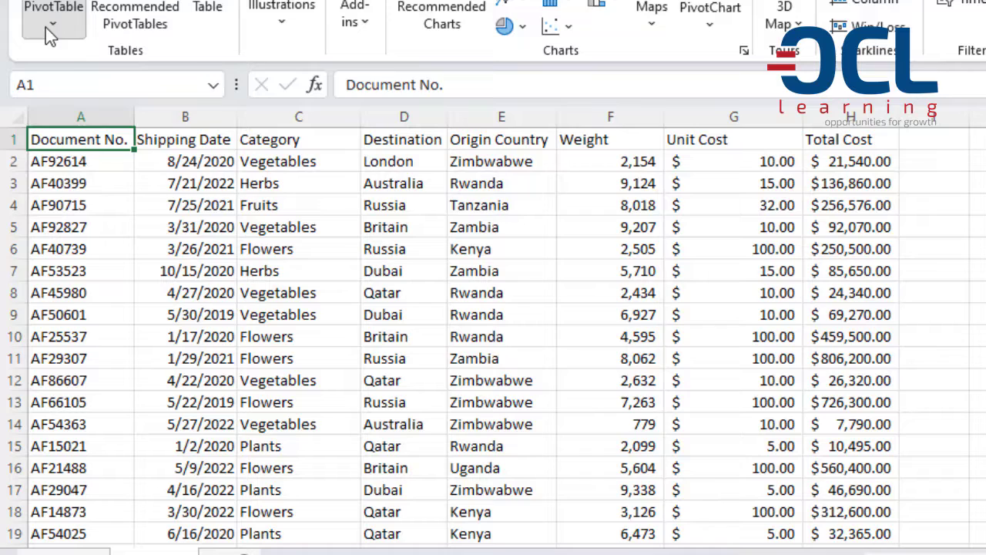
left_click(68, 124)
left_click(67, 64)
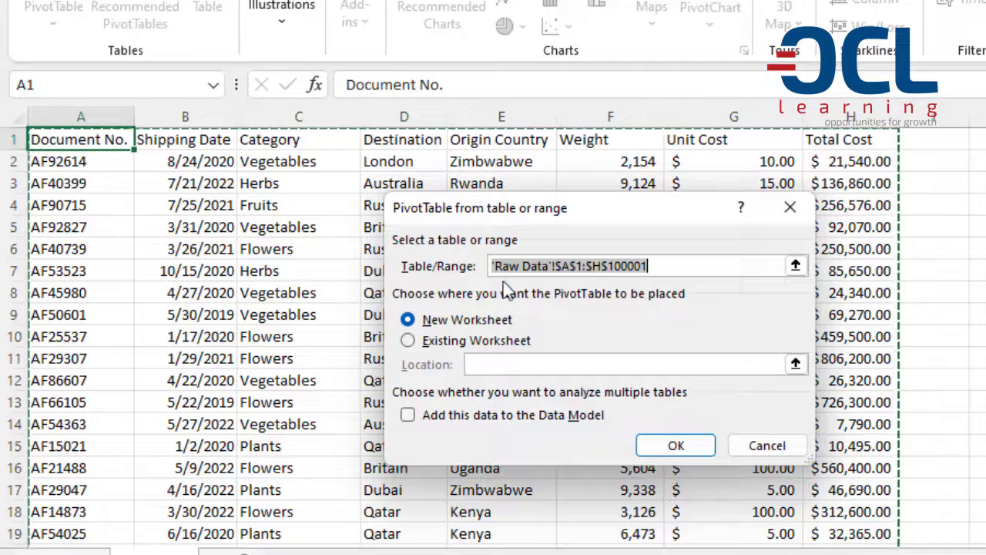
key("End")
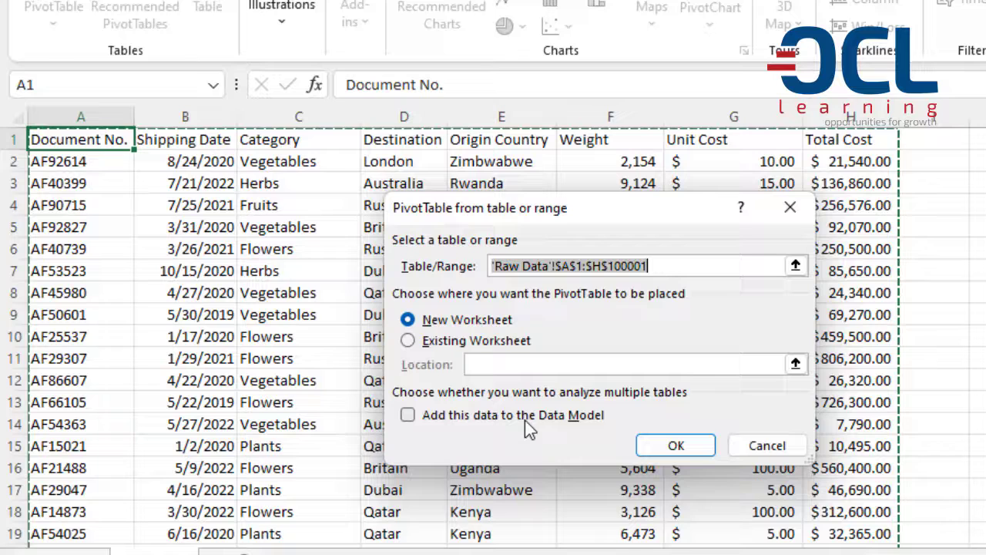
left_click(682, 447)
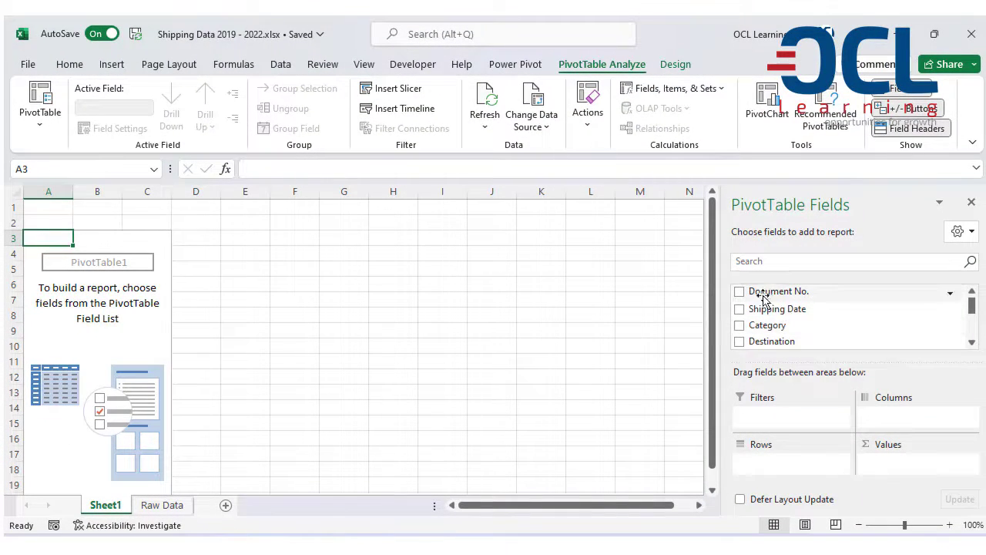
- Compare the PivotTable field list with the header row of the Raw Data sheet
scroll(771, 302, "down", 5)
scroll(749, 308, "up", 5)
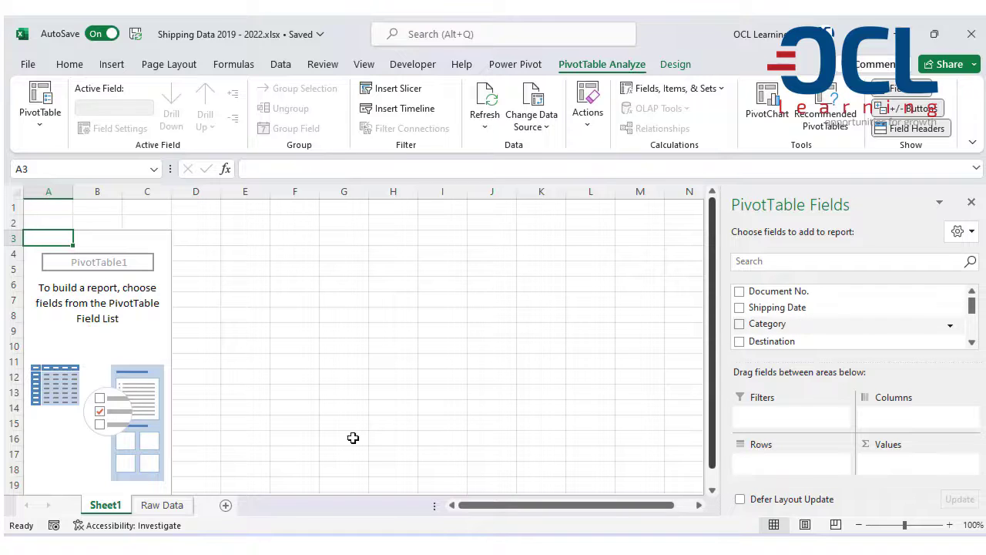
left_click(146, 509)
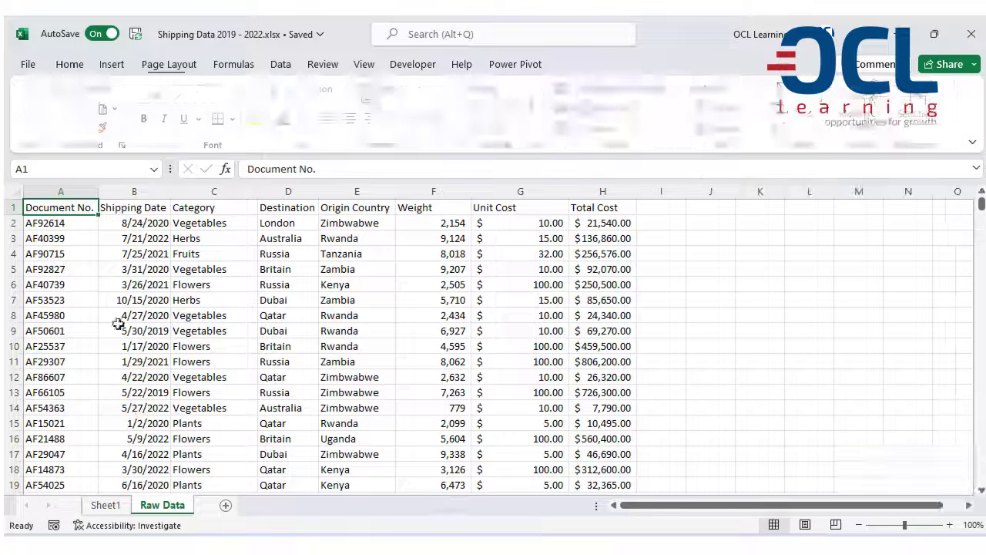
left_click(15, 210)
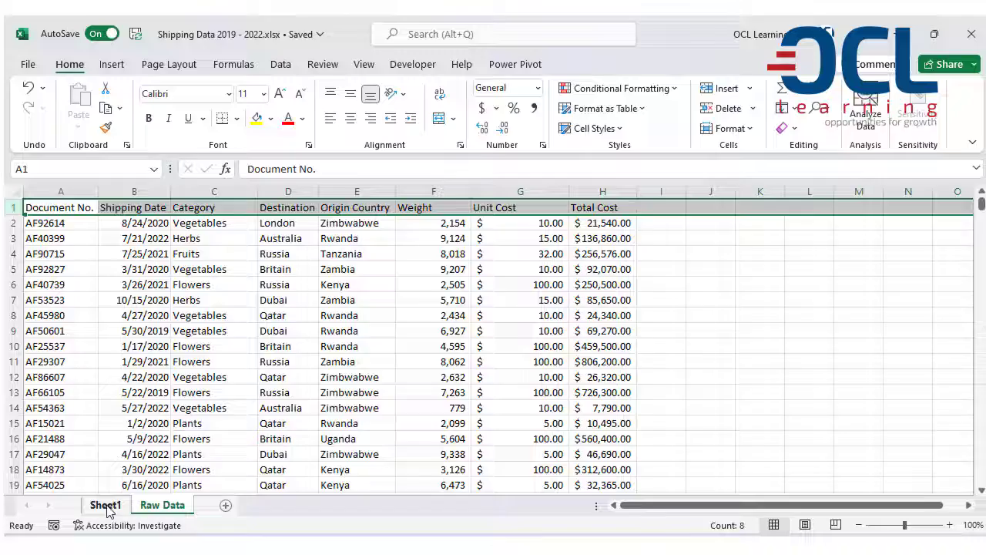
left_click(106, 506)
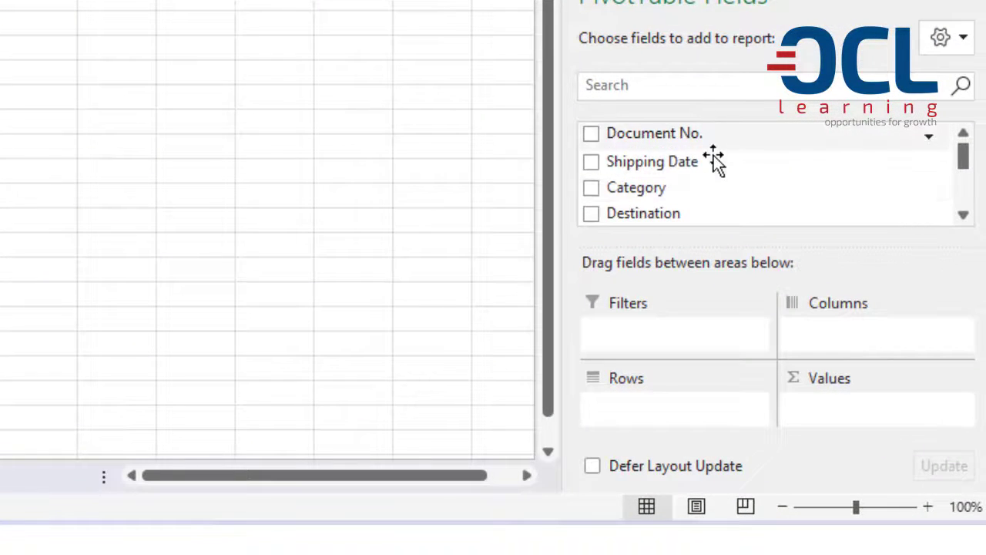
scroll(765, 242, "down", 5)
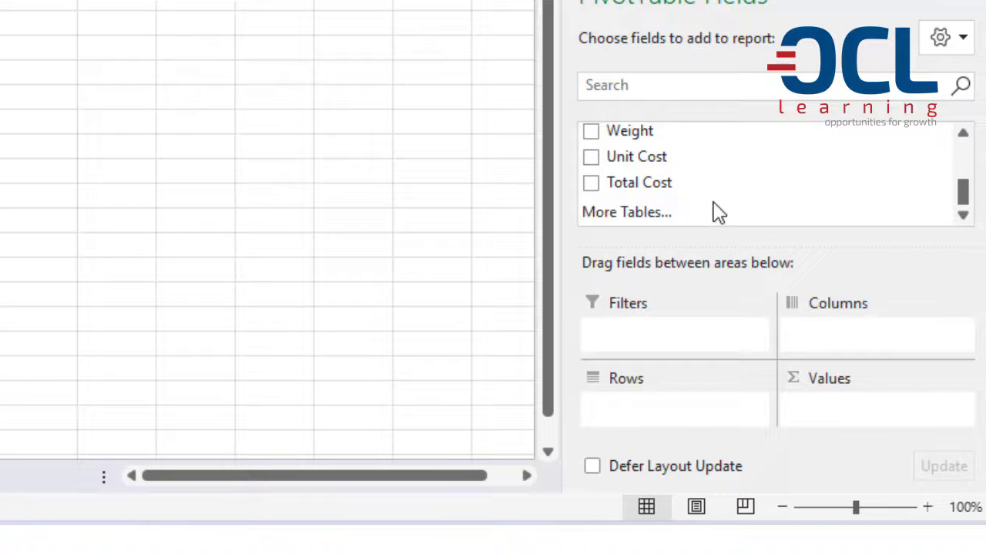
scroll(714, 158, "up", 3)
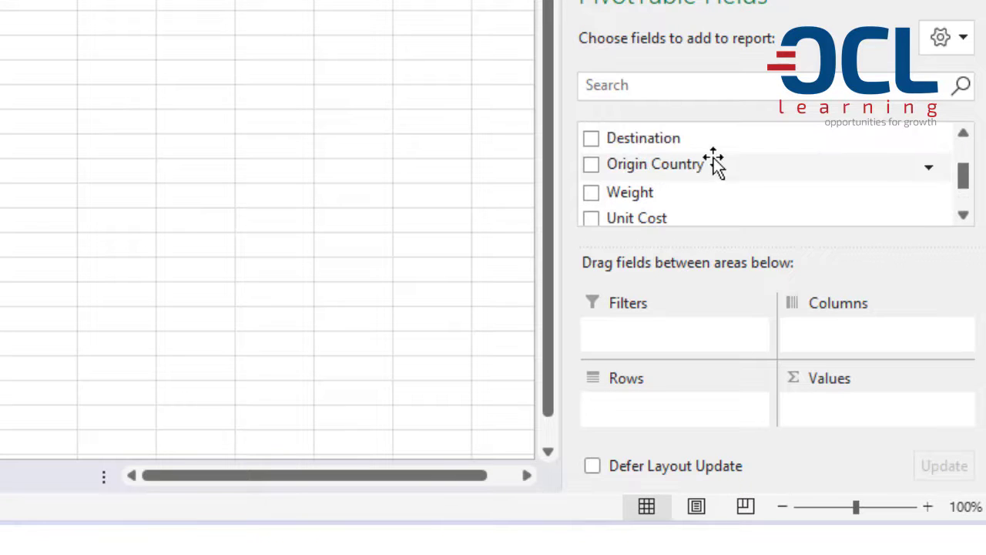
scroll(713, 169, "up", 1)
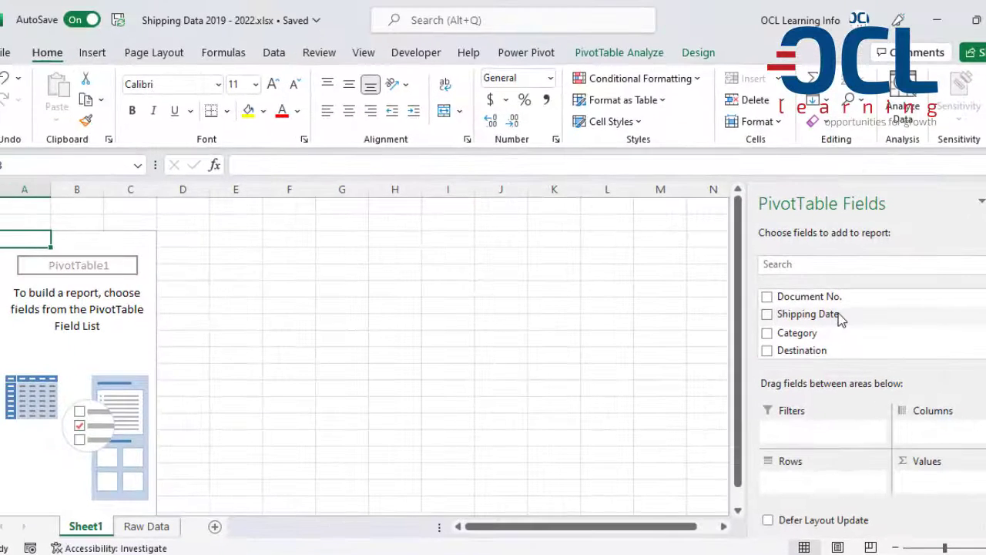
- Add Shipping Date to the pivot table's rows and Total Cost to its values
left_click(840, 318)
left_click_drag(840, 318, 827, 478)
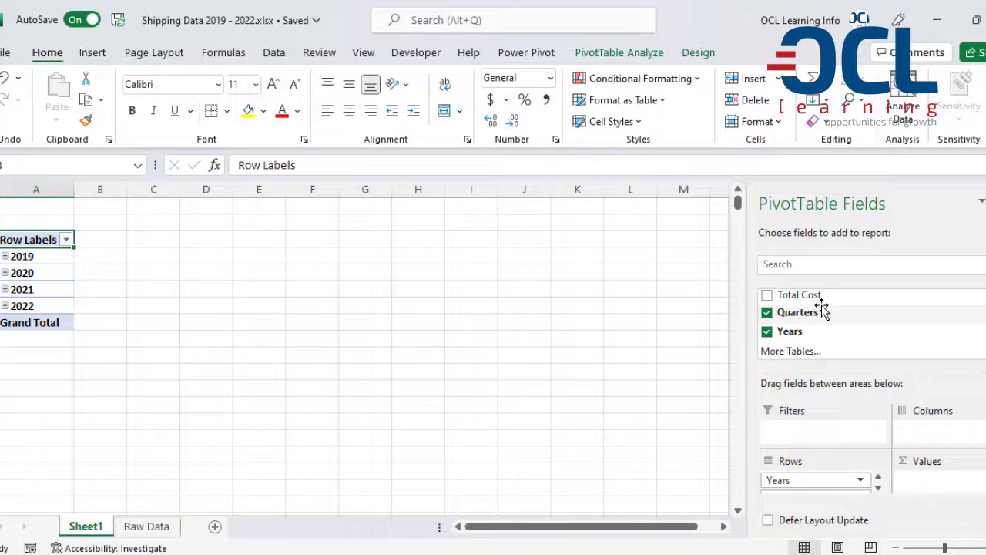
left_click_drag(821, 299, 936, 496)
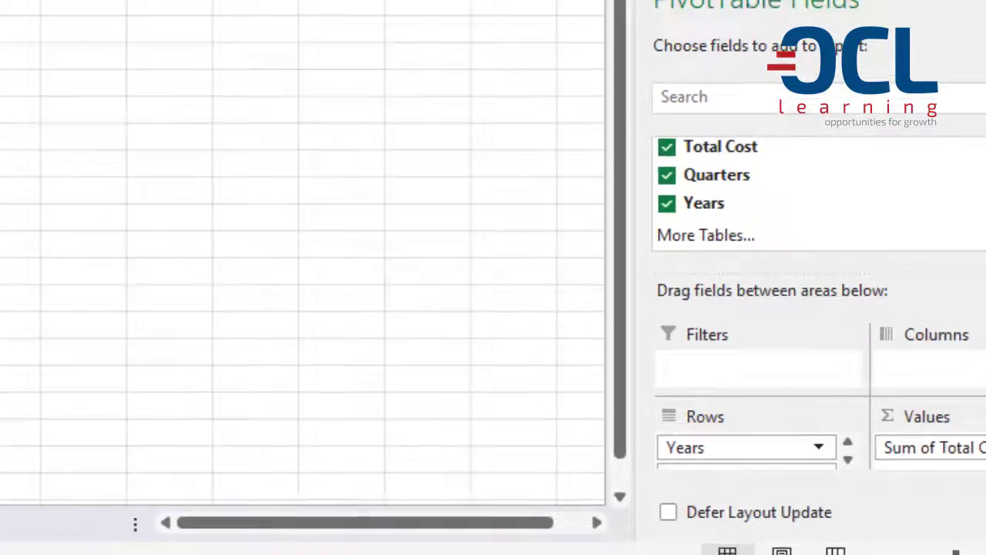
- Group the pivot table's shipping dates by months and years only, leaving out quarters
left_click(26, 257)
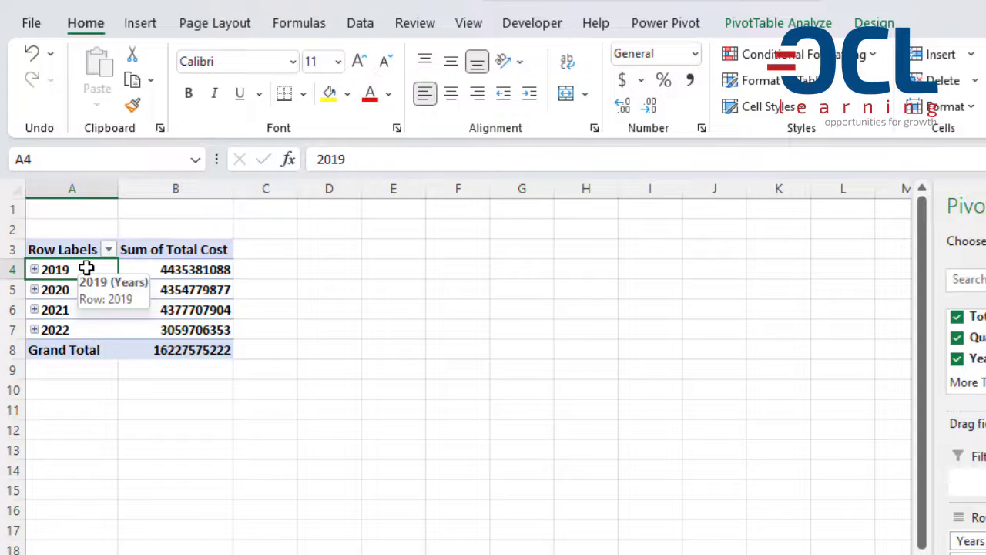
right_click(86, 268)
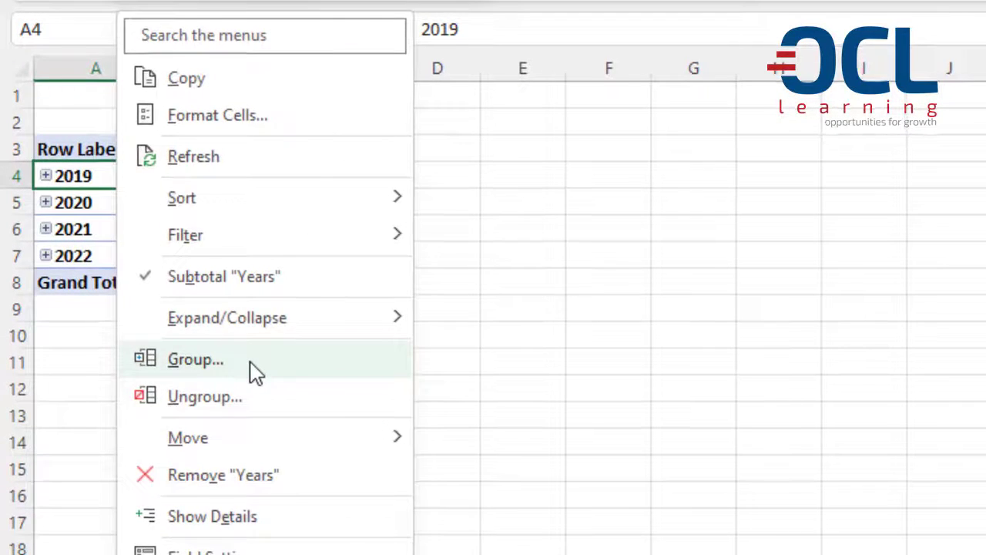
left_click(235, 388)
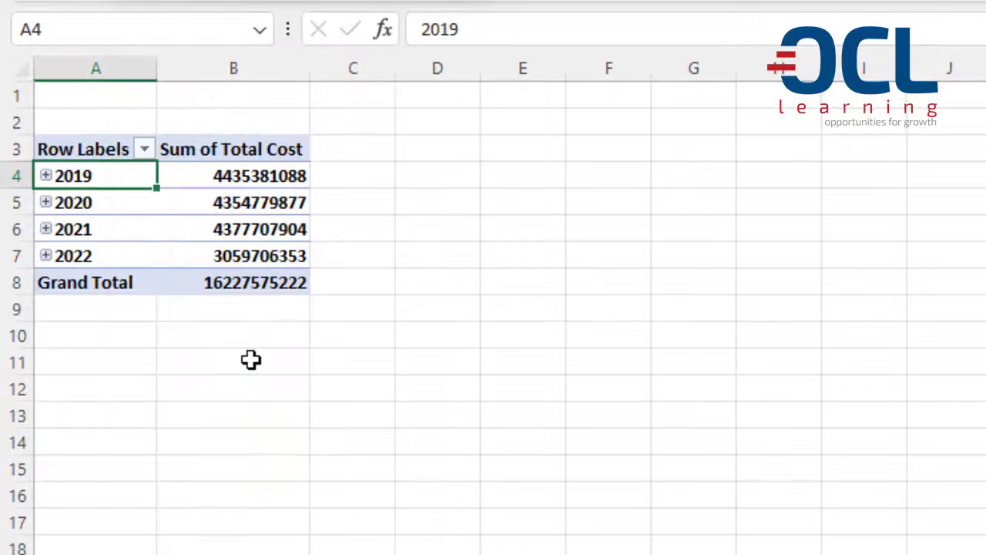
left_click_drag(273, 158, 646, 134)
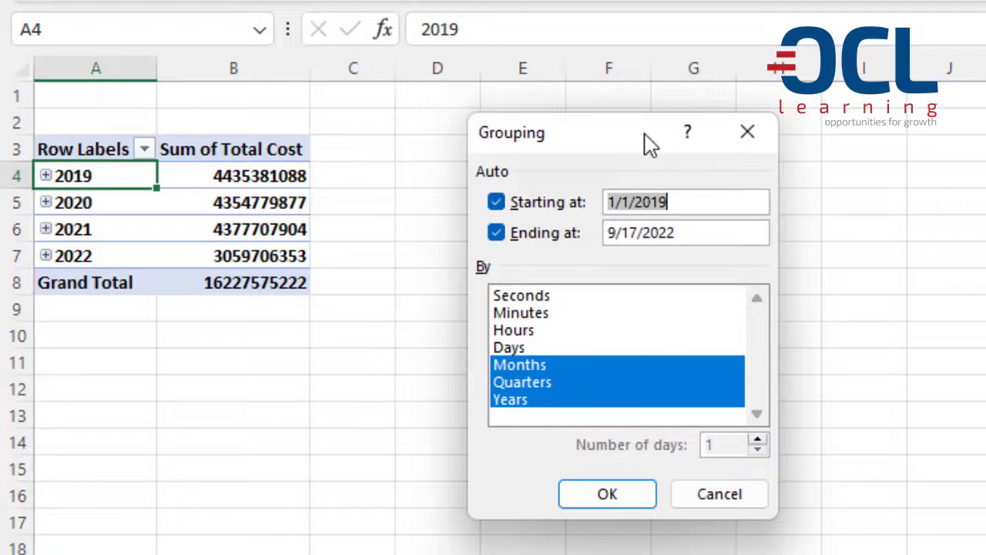
left_click(562, 383)
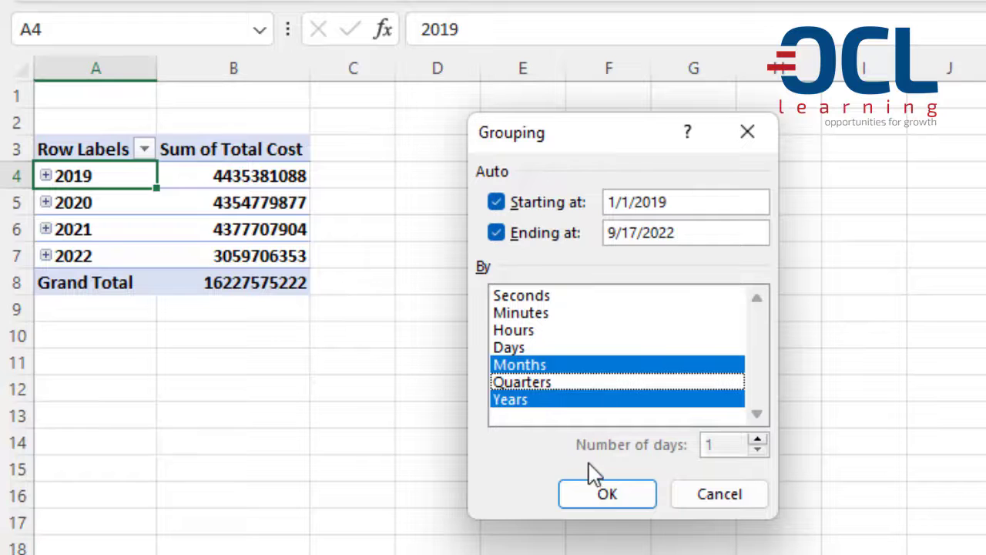
left_click(610, 494)
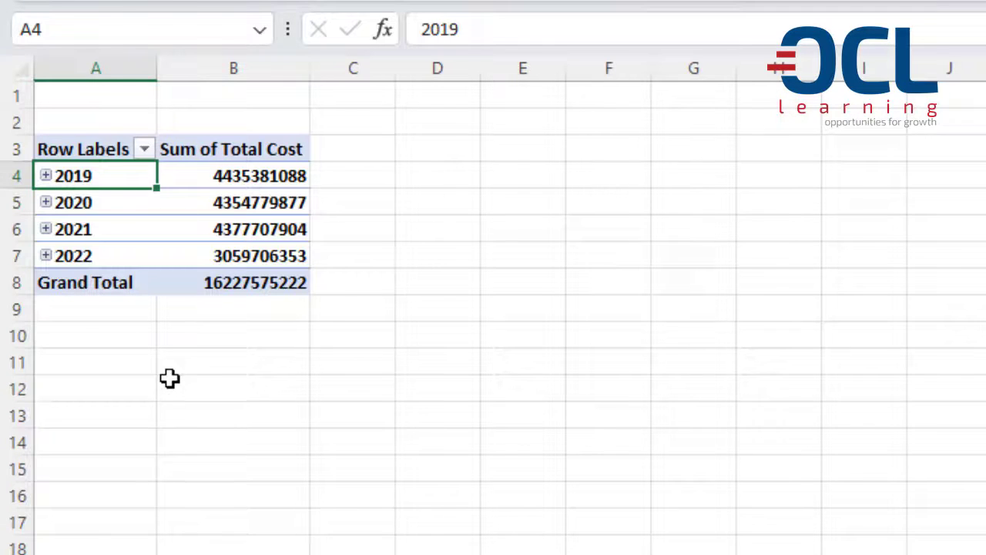
- Review the monthly totals under each year and sort the pivot table's years in descending order
scroll(106, 285, "down", 5)
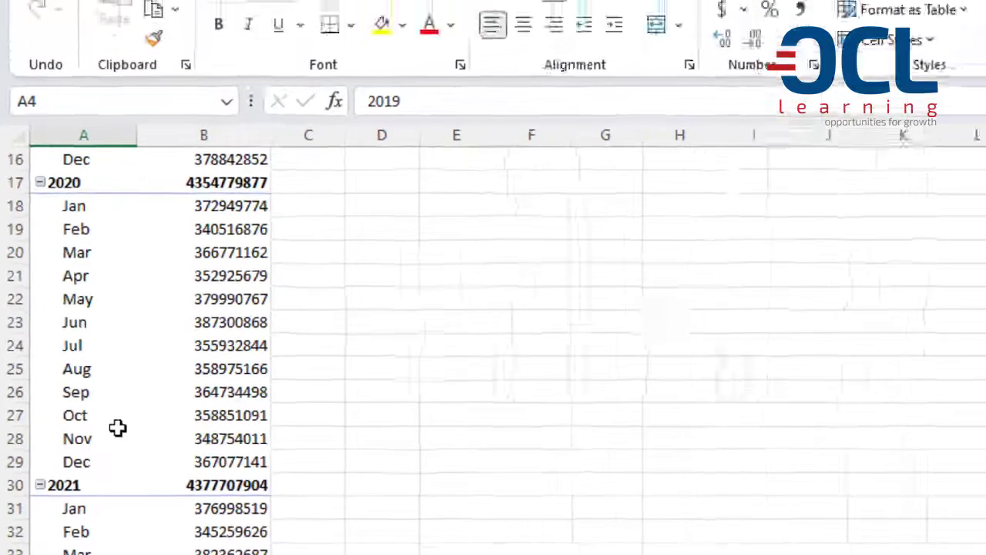
scroll(117, 427, "down", 5)
scroll(99, 508, "down", 4)
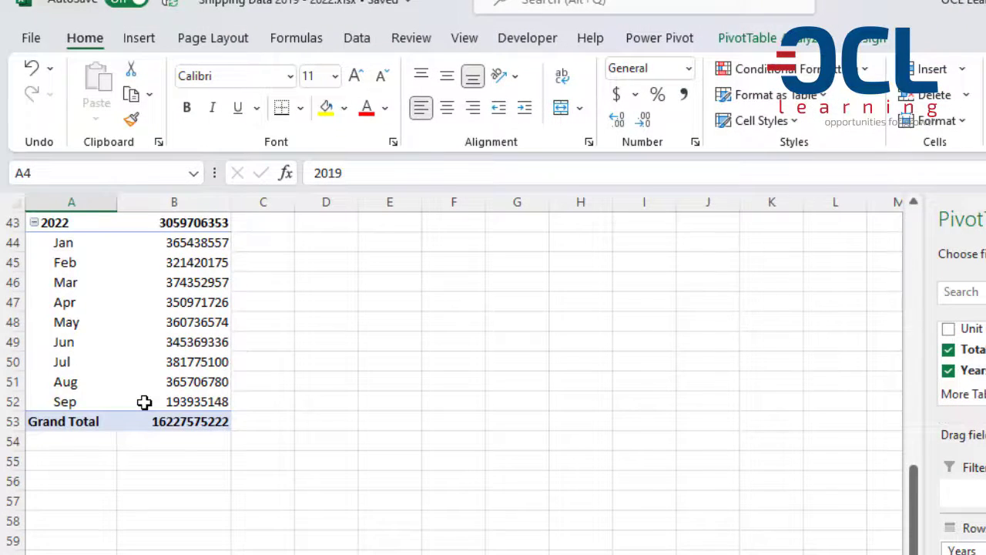
scroll(143, 401, "up", 3)
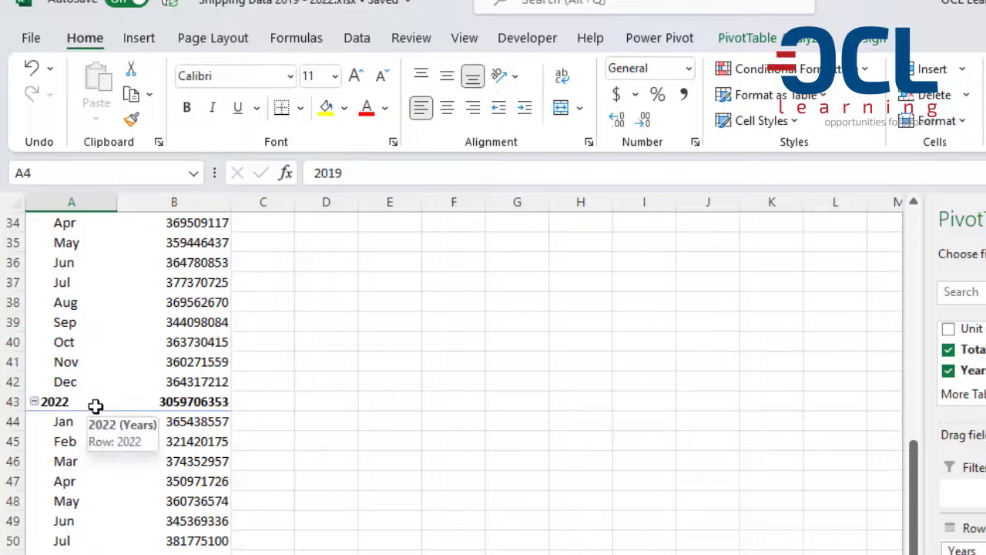
scroll(98, 404, "up", 11)
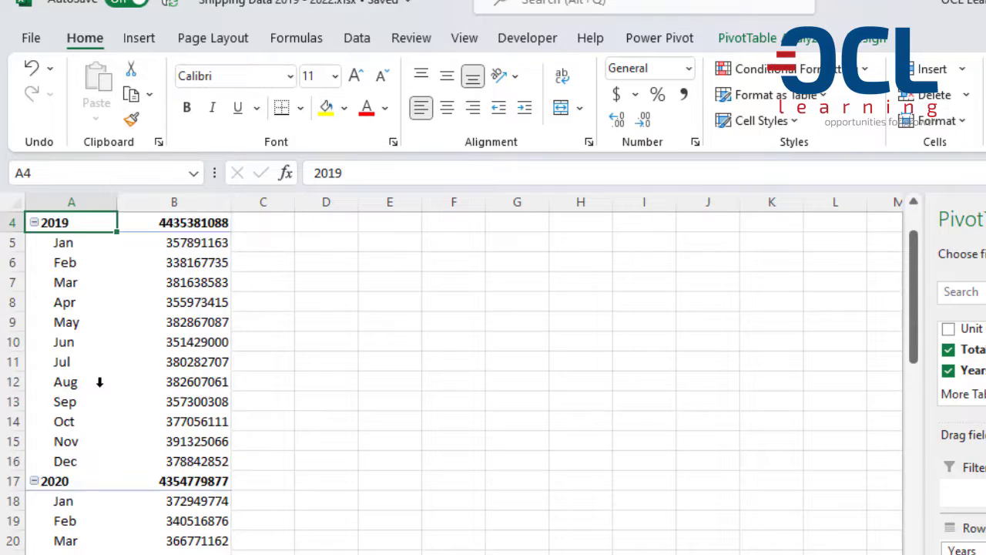
left_click(357, 38)
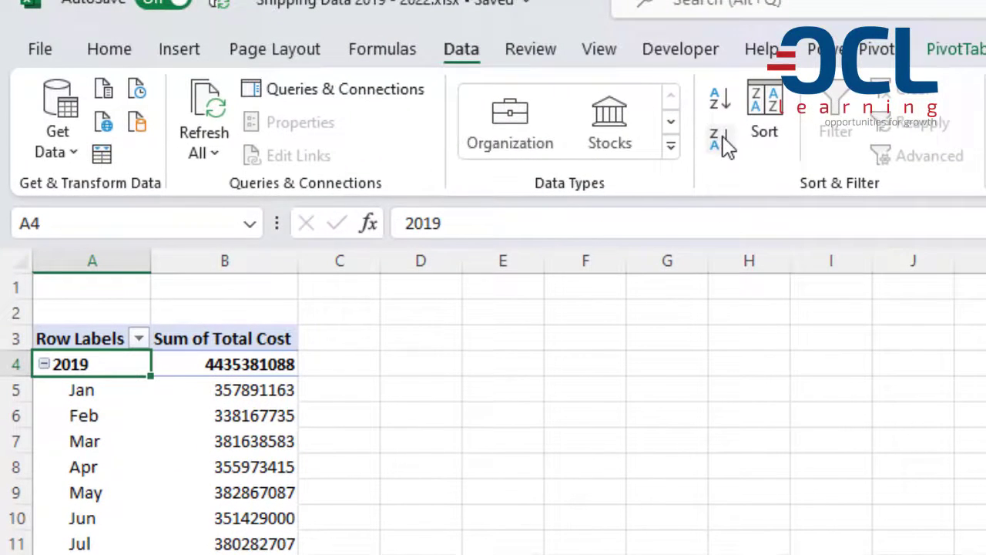
left_click(720, 141)
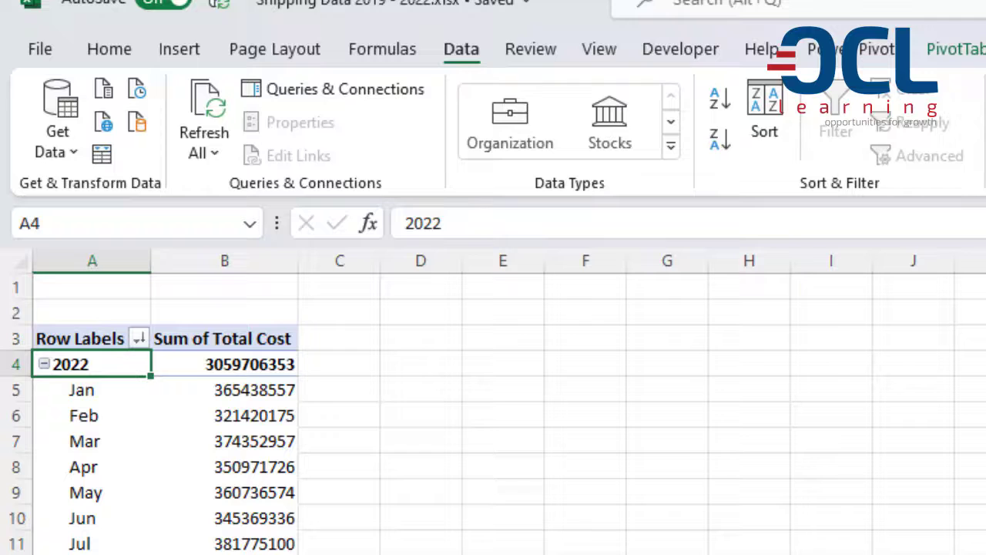
- Try the outline form for the pivot table report, and settle on the tabular form
key("alt+j")
key("y")
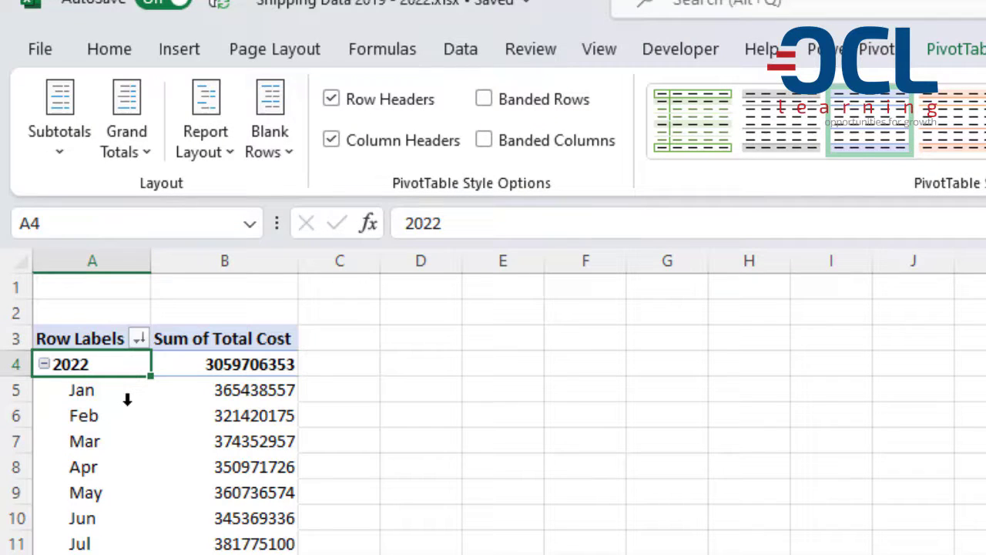
left_click(217, 149)
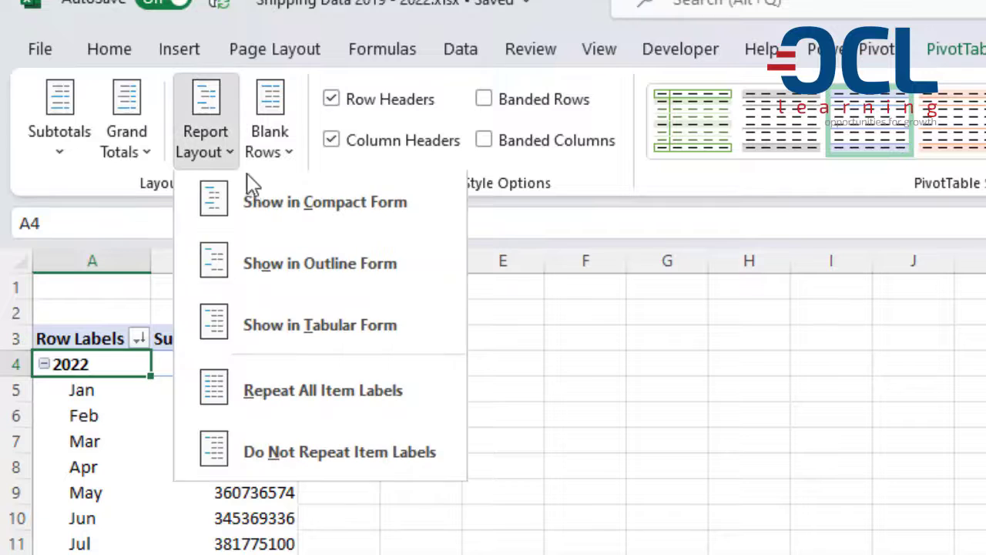
left_click(300, 285)
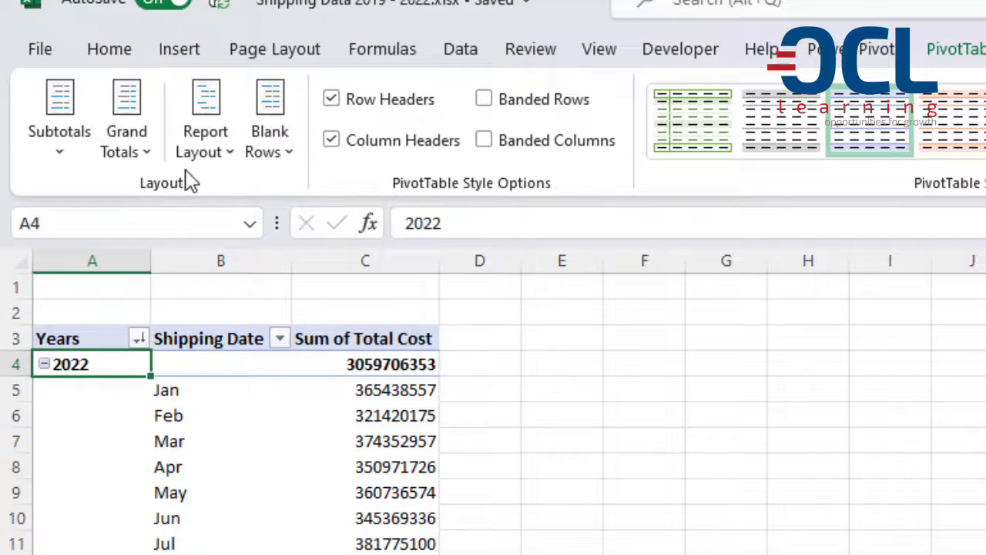
left_click(219, 149)
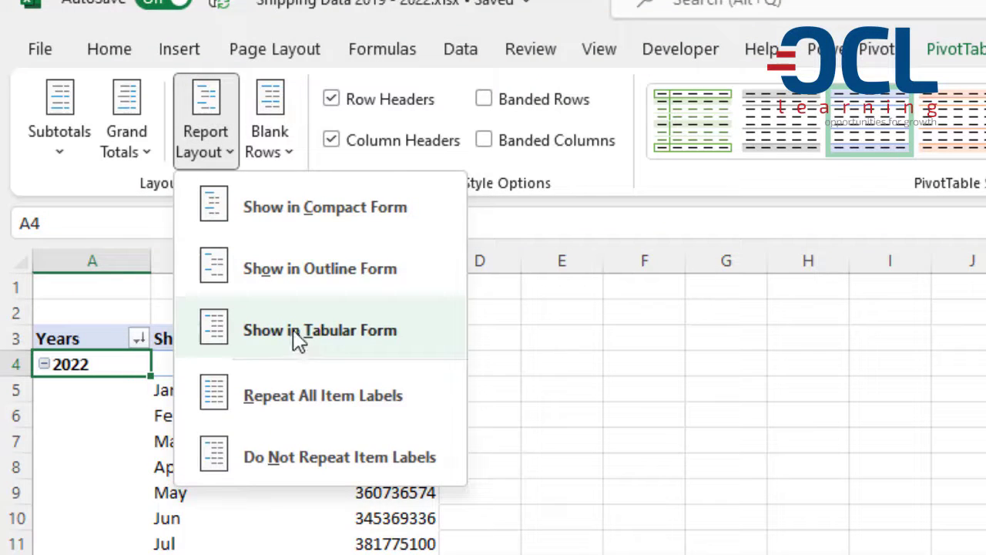
left_click(302, 339)
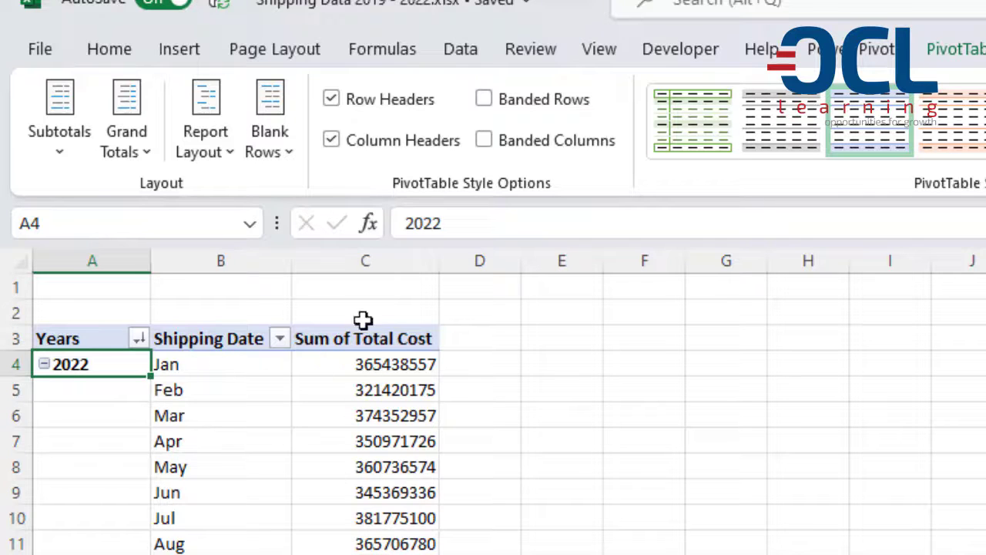
- Apply the comma number style to the whole Sum of Total Cost column and check it down to the grand total
left_click(364, 260)
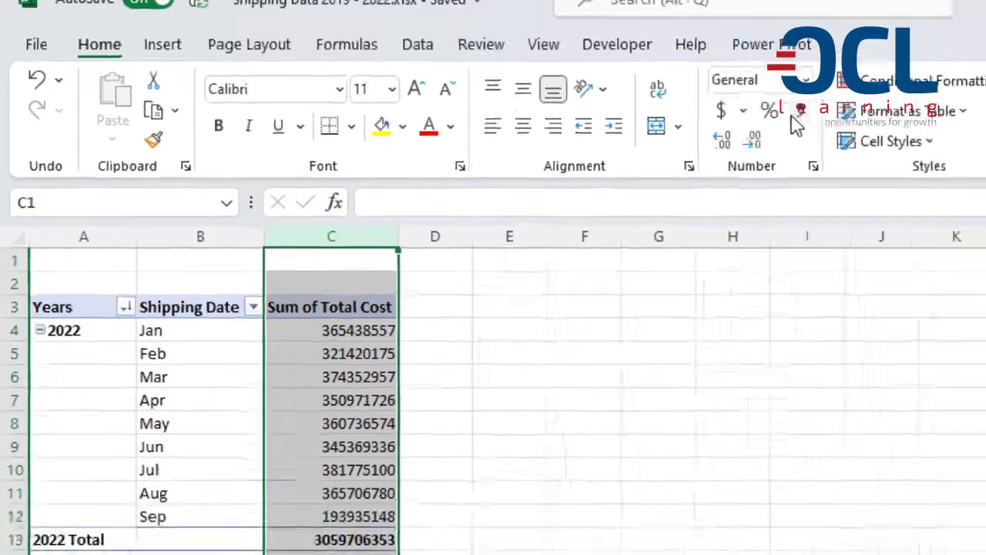
left_click(794, 116)
left_click(339, 423)
scroll(300, 515, "down", 12)
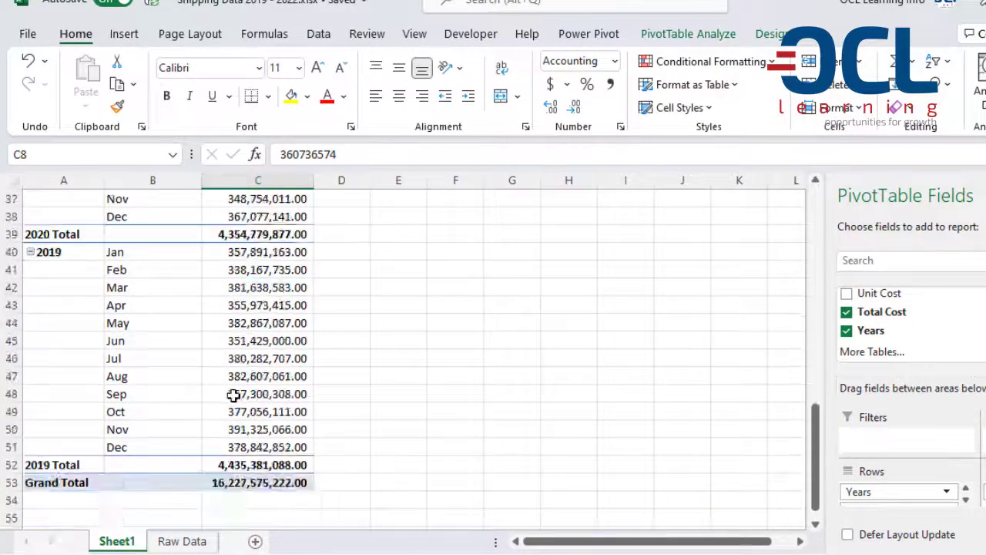
scroll(233, 394, "down", 2)
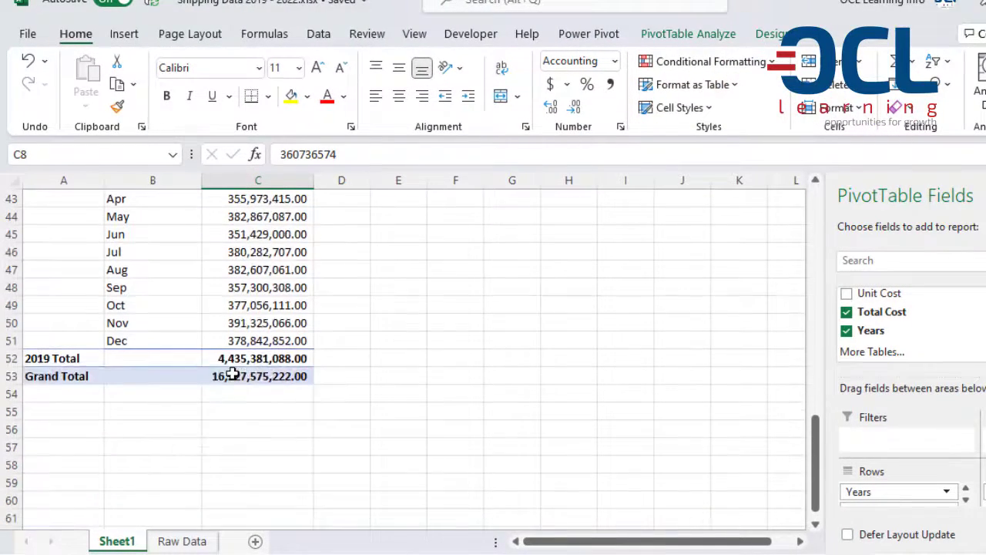
left_click(245, 377)
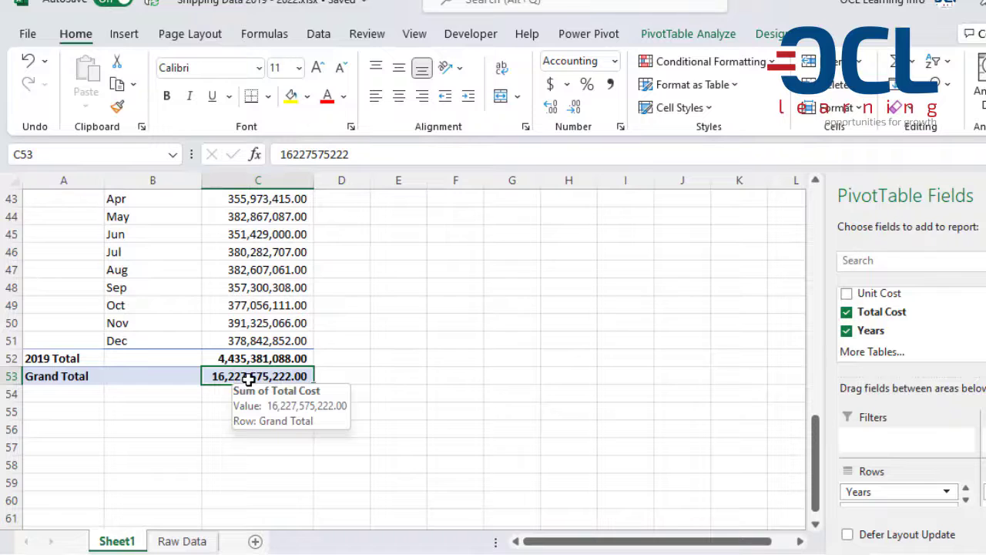
- Rename the pivot table's sheet as "Month & Year Summary"
double_click(117, 541)
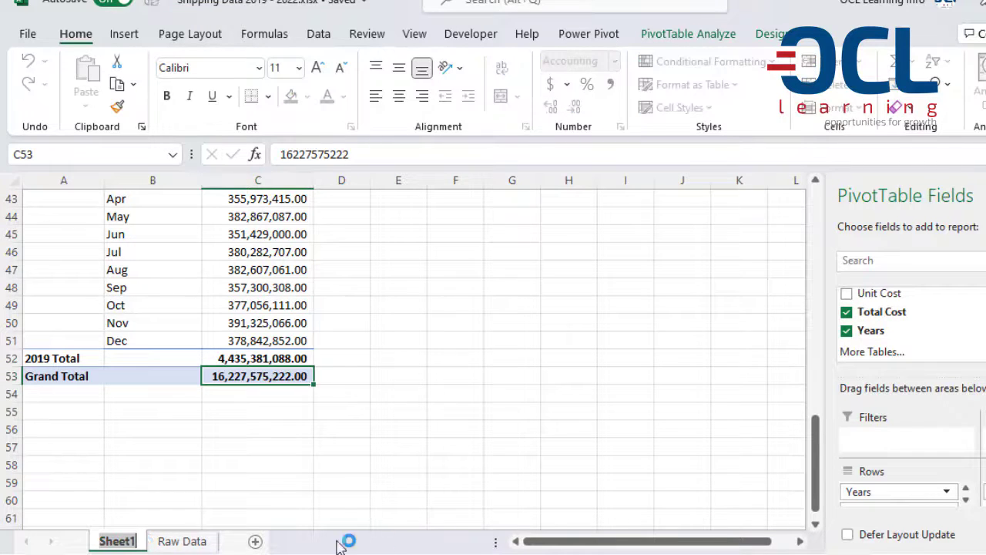
type("Tom")
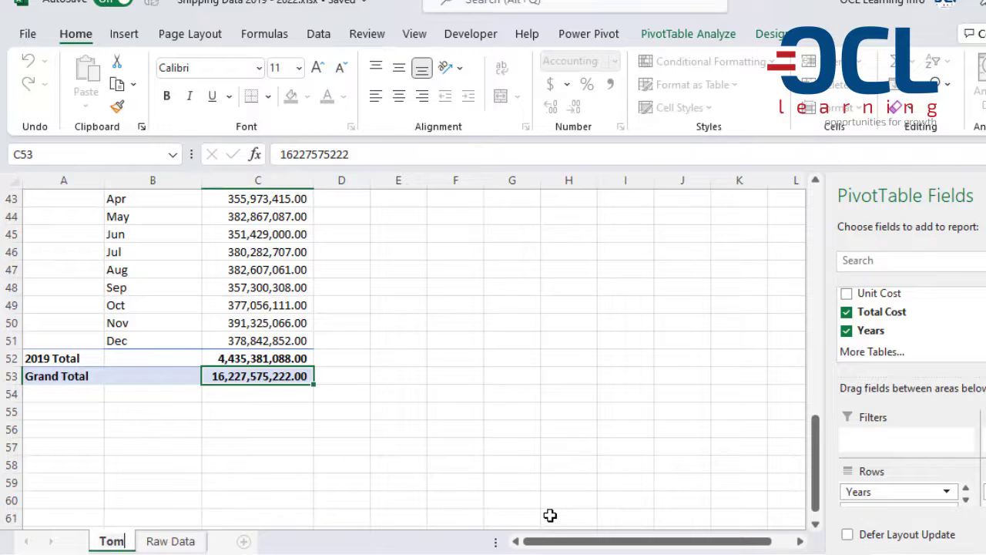
key("BackSpace")
key("BackSpace")
key("BackSpace")
type("Month &")
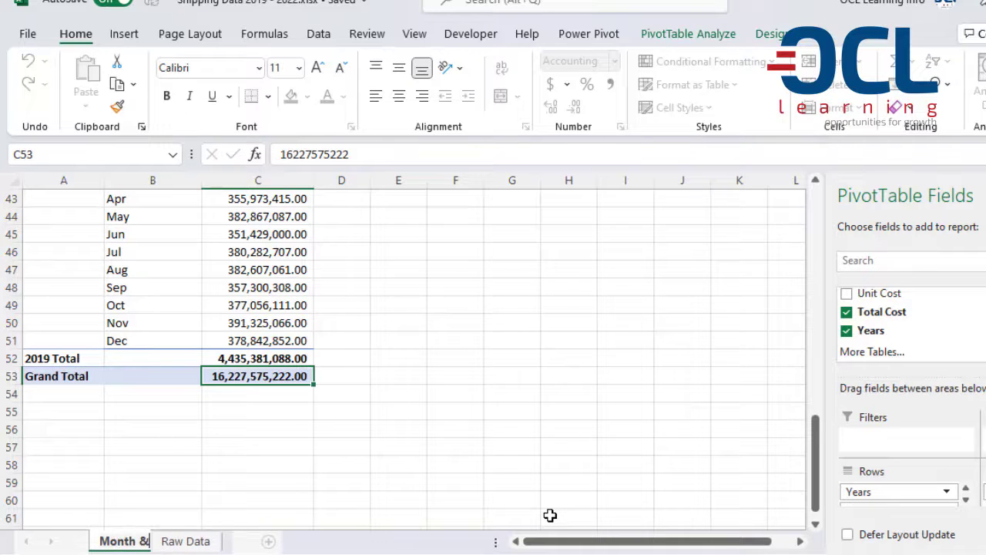
type(" Year Summary")
left_click(262, 250)
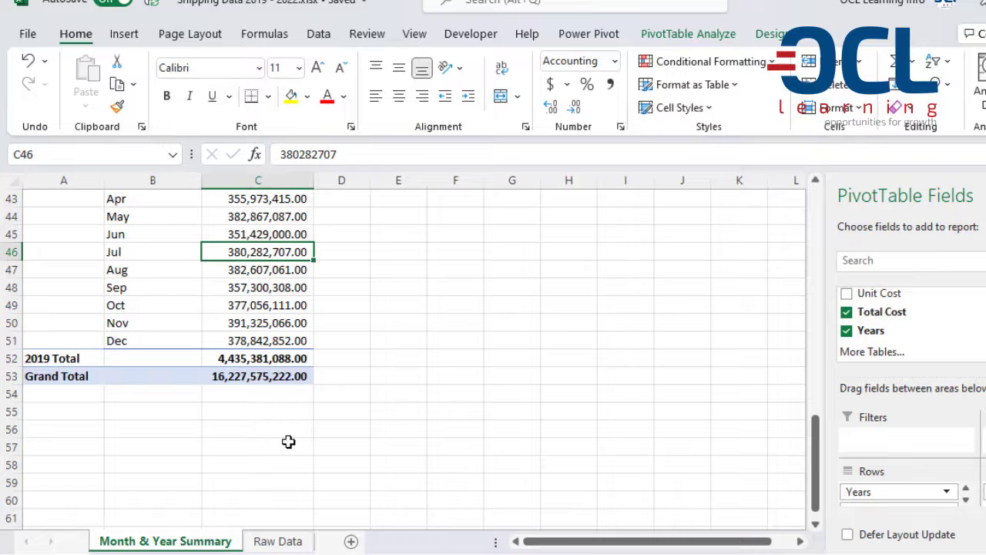
- Insert another PivotTable on a new worksheet from the Raw Data range 'Raw Data'!$A$1:$H$100001
left_click(297, 542)
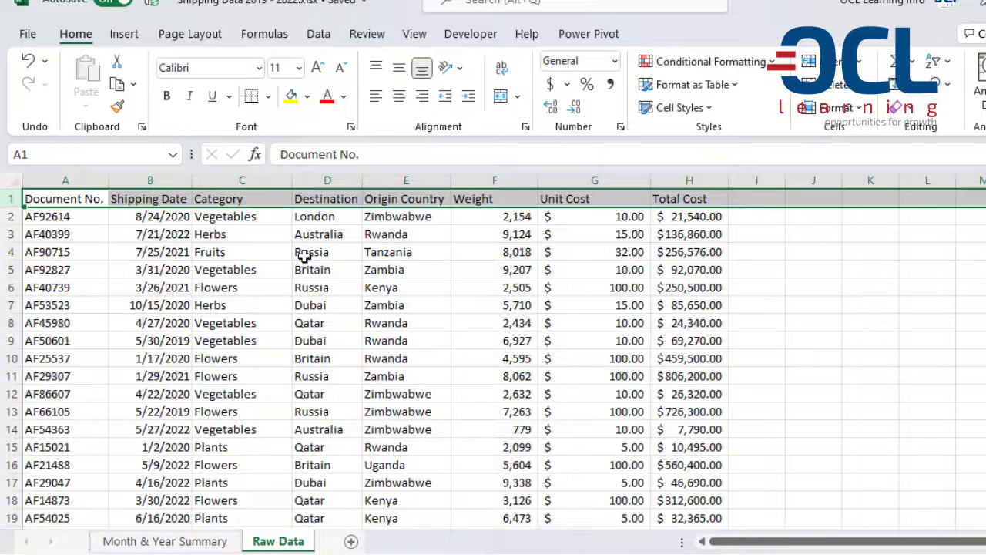
left_click(305, 255)
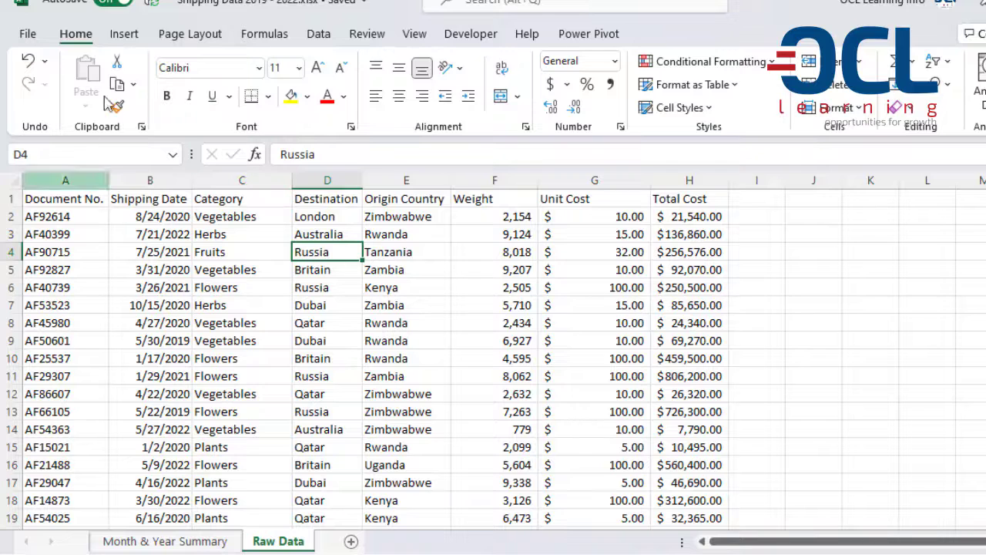
left_click(124, 34)
left_click(48, 106)
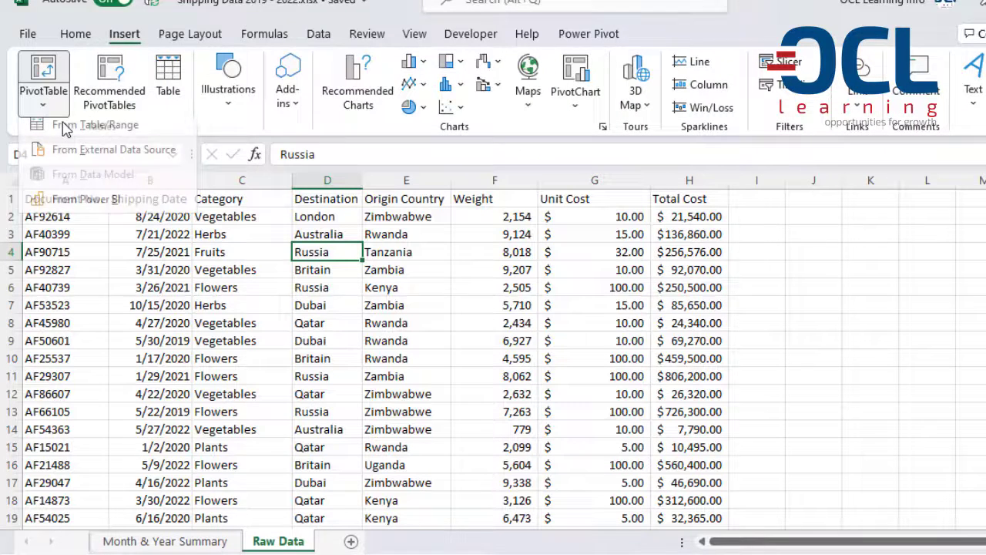
left_click(84, 133)
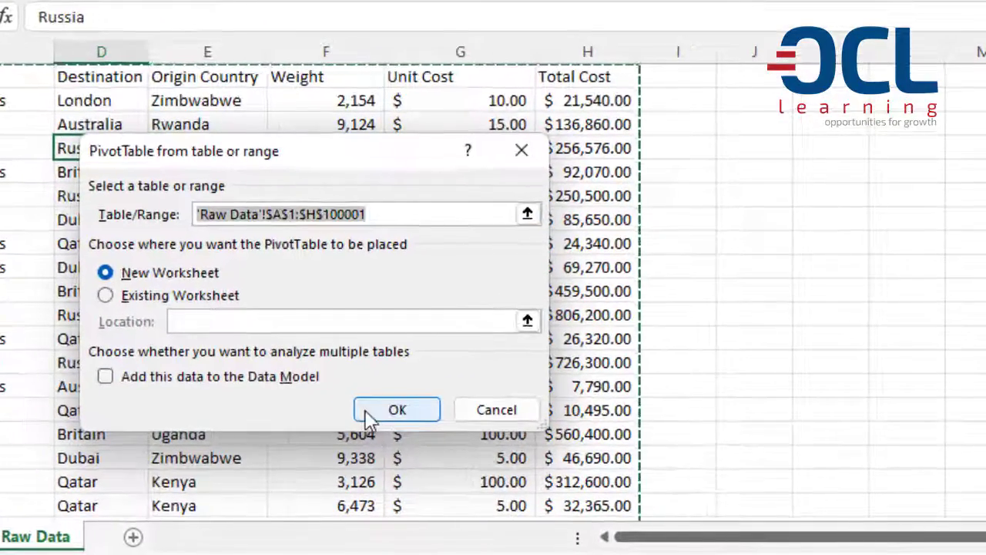
left_click(536, 444)
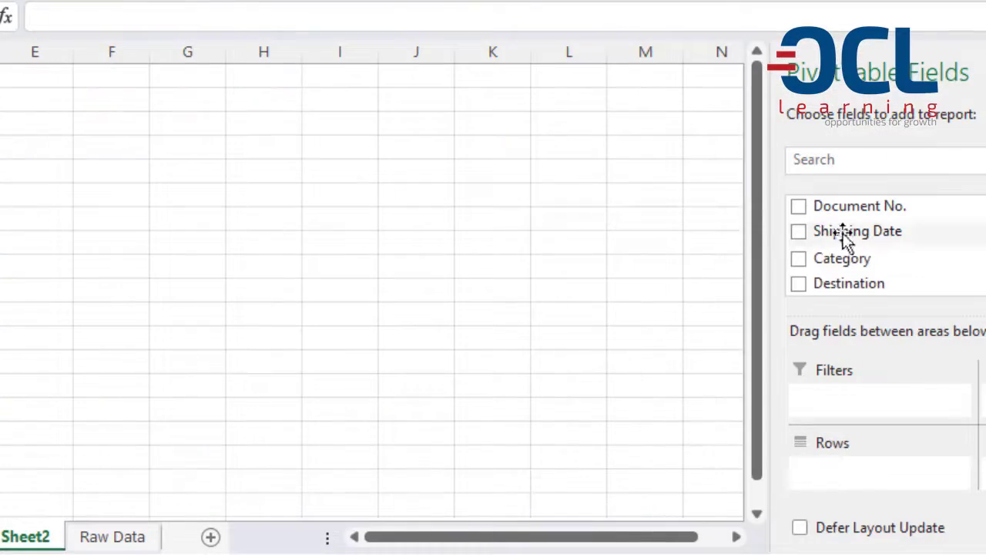
- Add Category to the new pivot table's rows and look through the remaining available fields
scroll(909, 253, "down", 4)
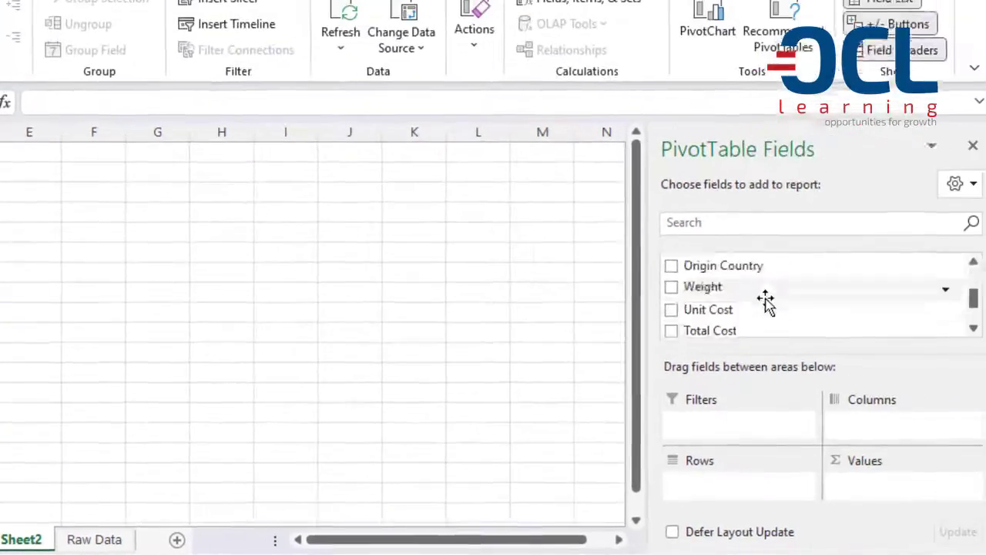
scroll(765, 303, "up", 4)
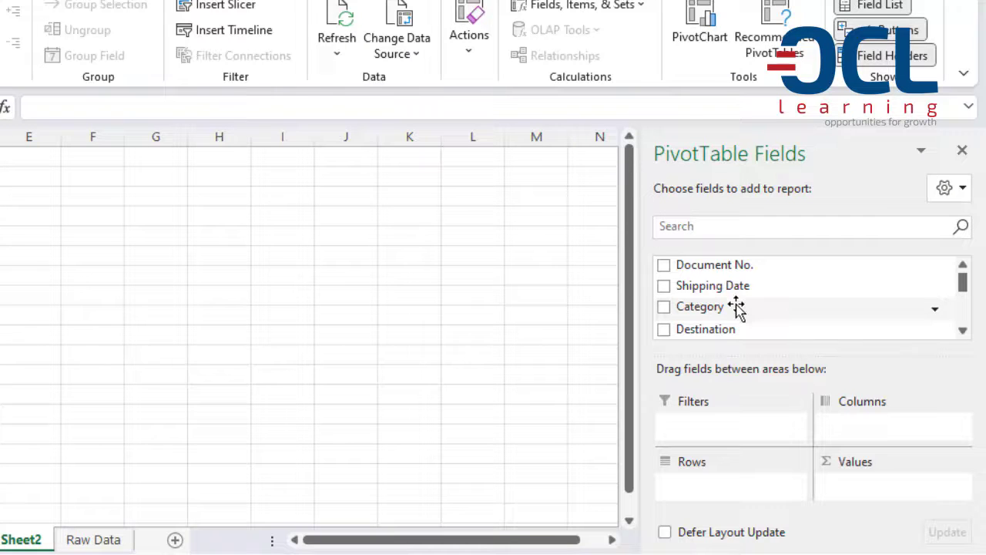
left_click_drag(737, 308, 753, 485)
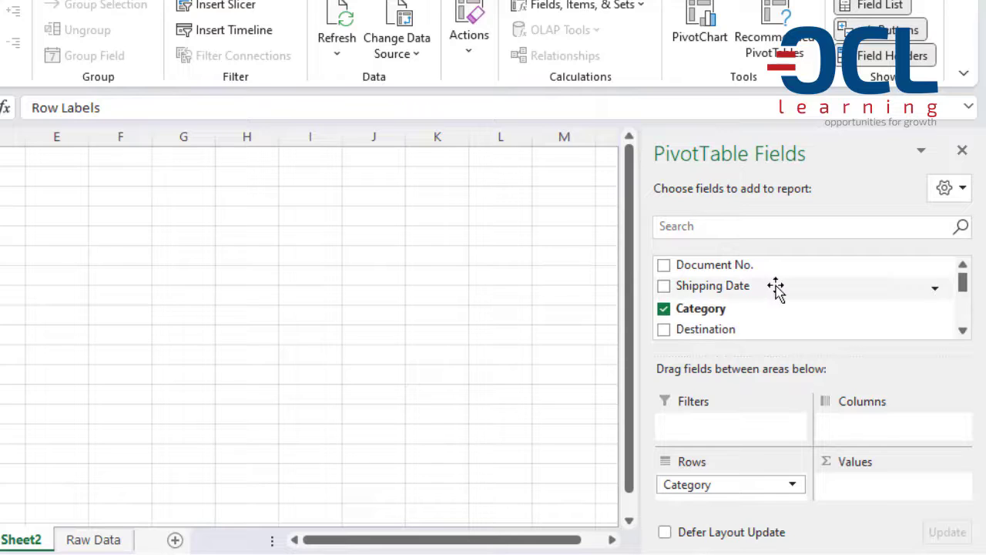
scroll(767, 287, "down", 5)
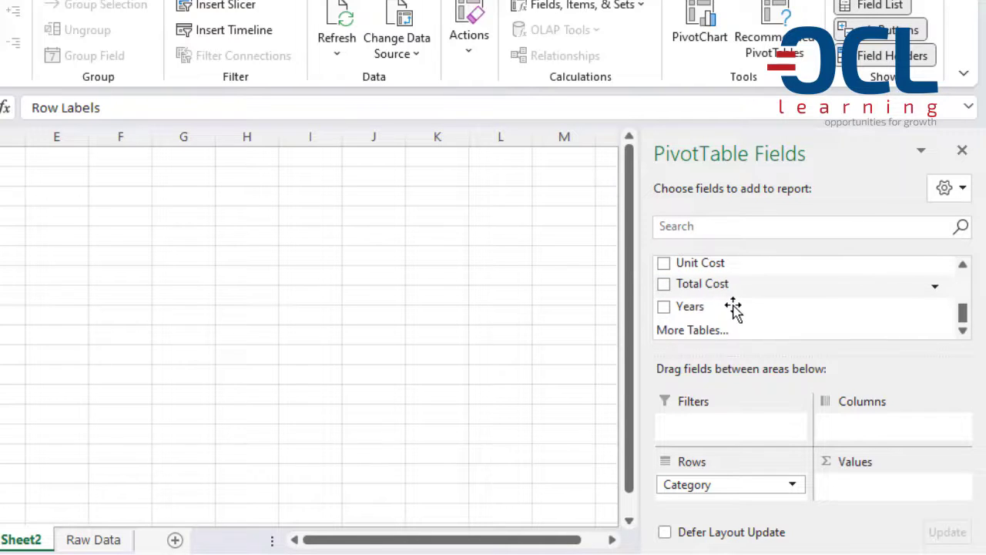
scroll(744, 306, "up", 5)
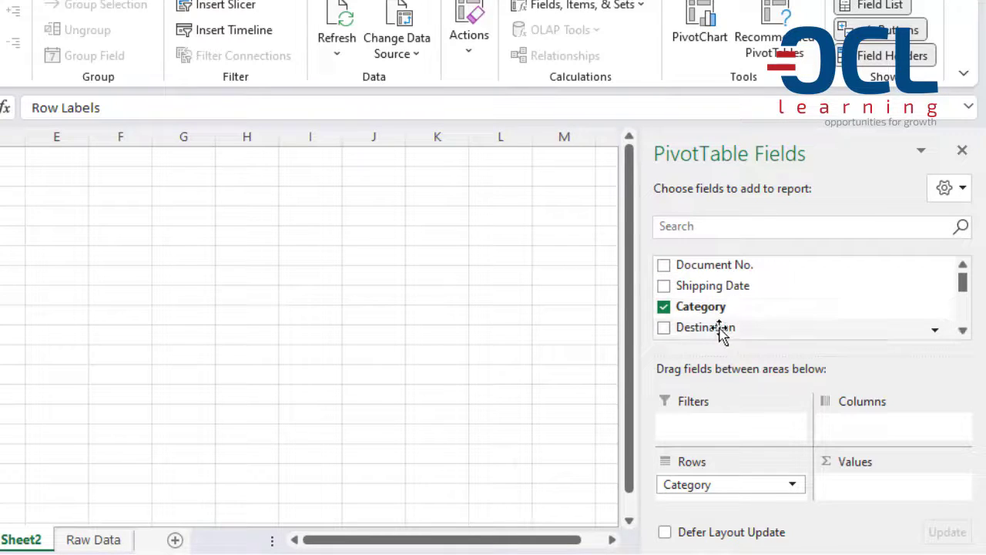
- Add Destination to the pivot table's columns and Total Cost to its values
left_click_drag(720, 331, 917, 423)
scroll(700, 315, "down", 5)
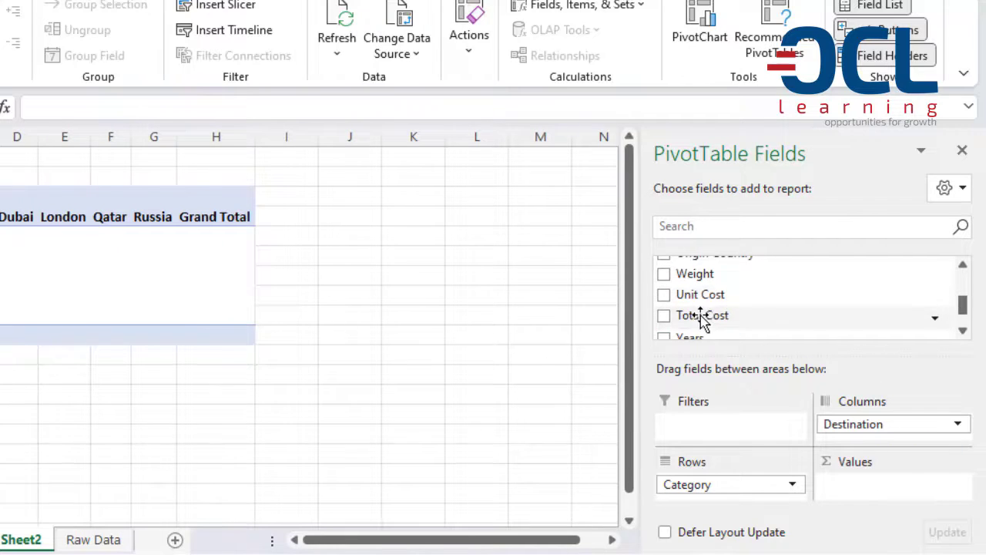
left_click_drag(707, 283, 872, 497)
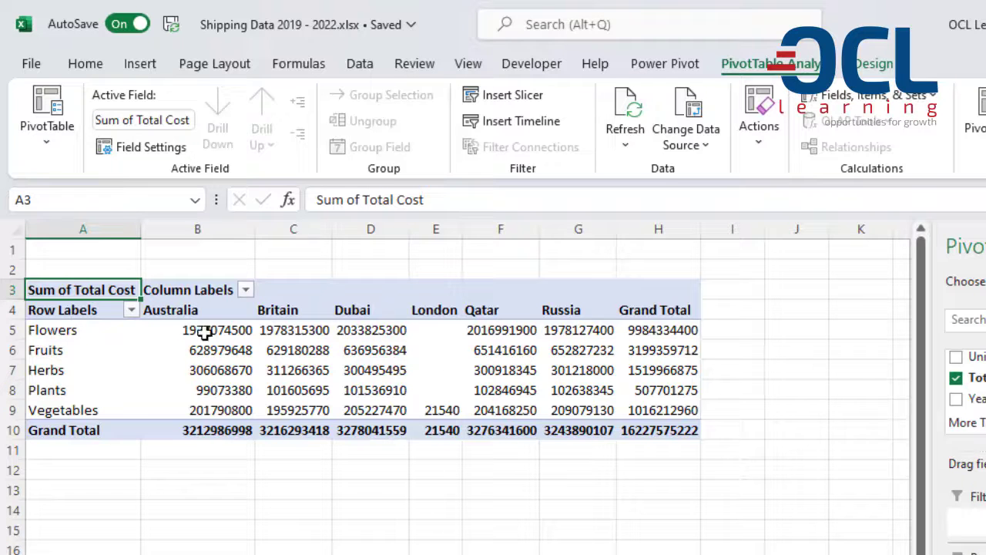
- Apply the comma number style to all the pivot table's cost figures, including the grand totals
left_click_drag(204, 332, 643, 434)
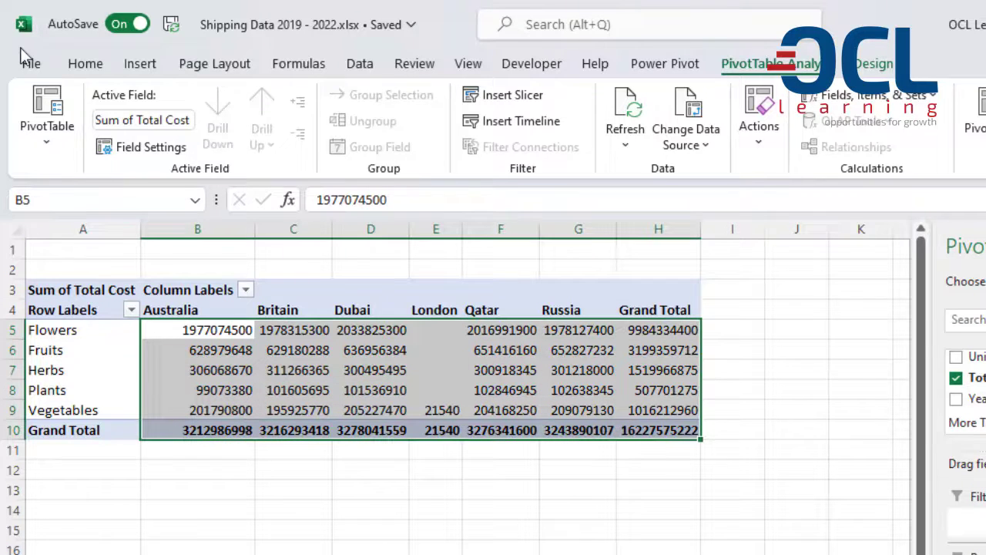
left_click(84, 64)
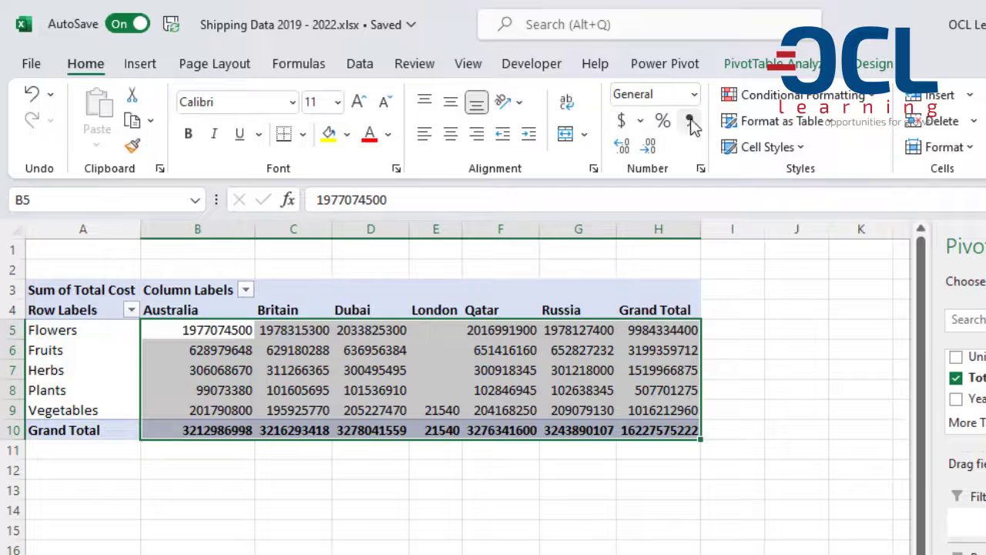
left_click(690, 121)
- Move Destination from the pivot table's columns into its rows and place it above Category
left_click(251, 372)
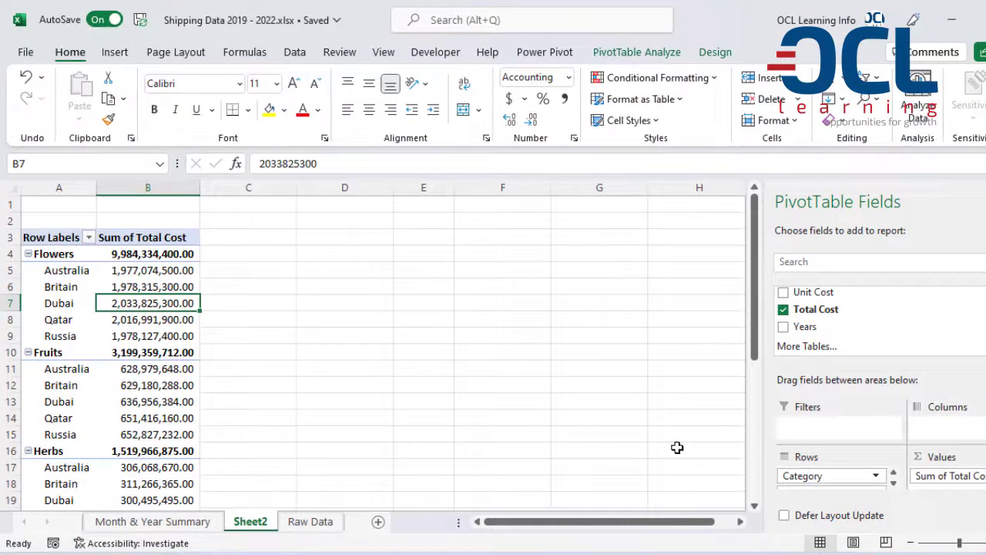
left_click_drag(858, 480, 871, 317)
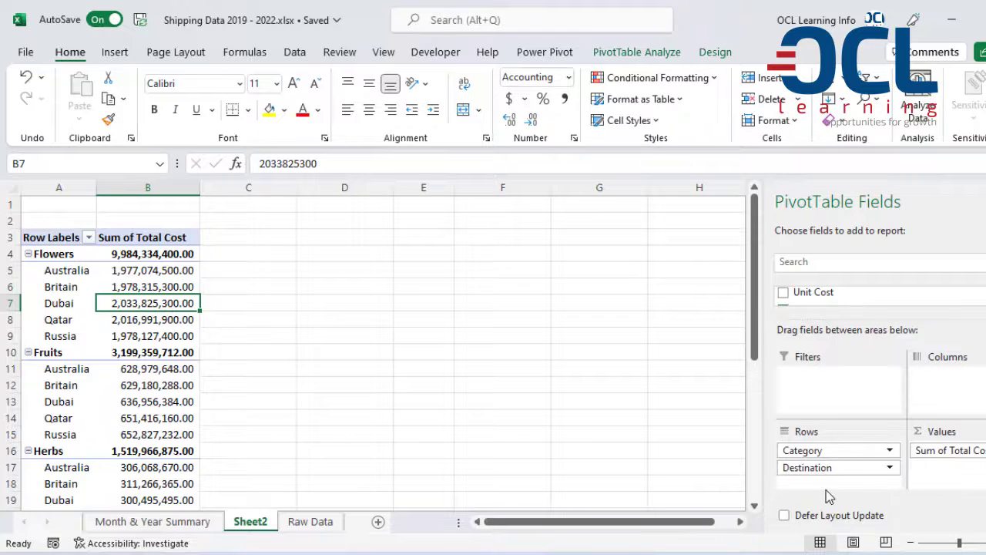
left_click_drag(821, 473, 801, 441)
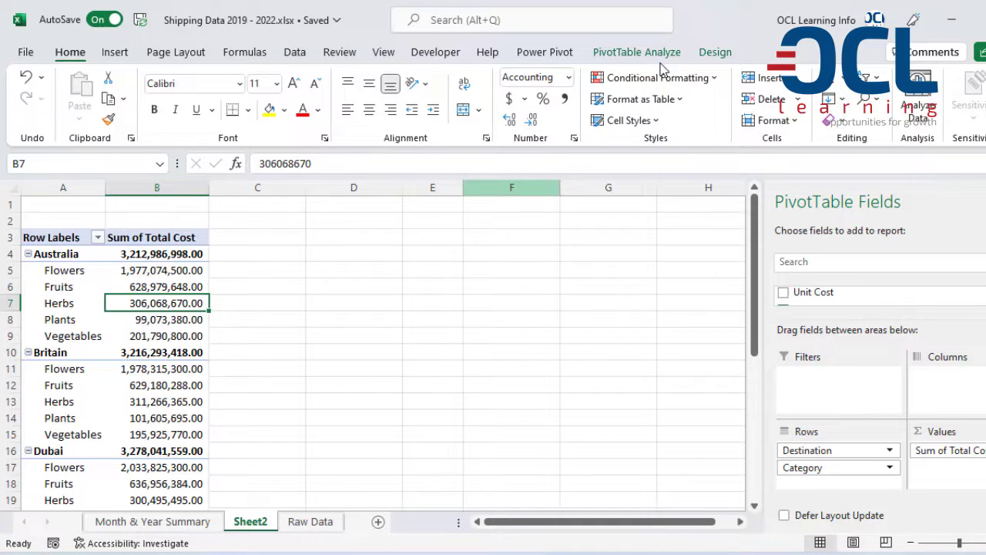
- Try the Outline Form report layout, switch the pivot table to Tabular Form and check the rows
left_click(733, 54)
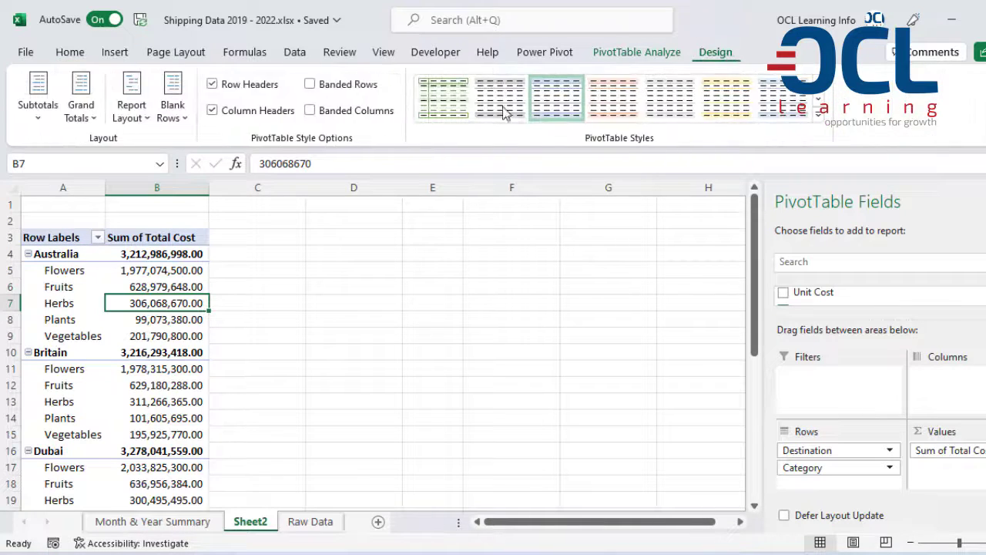
left_click(127, 116)
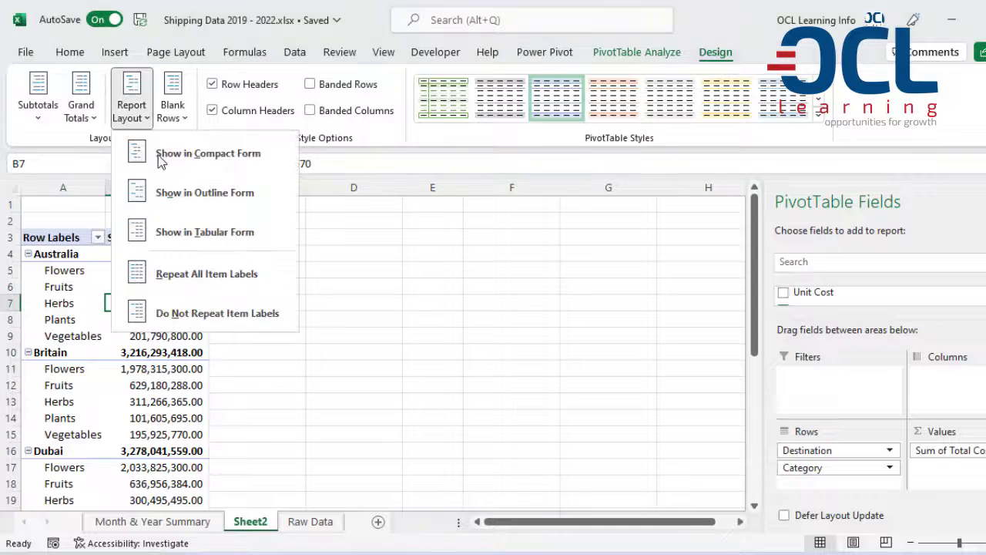
left_click(184, 199)
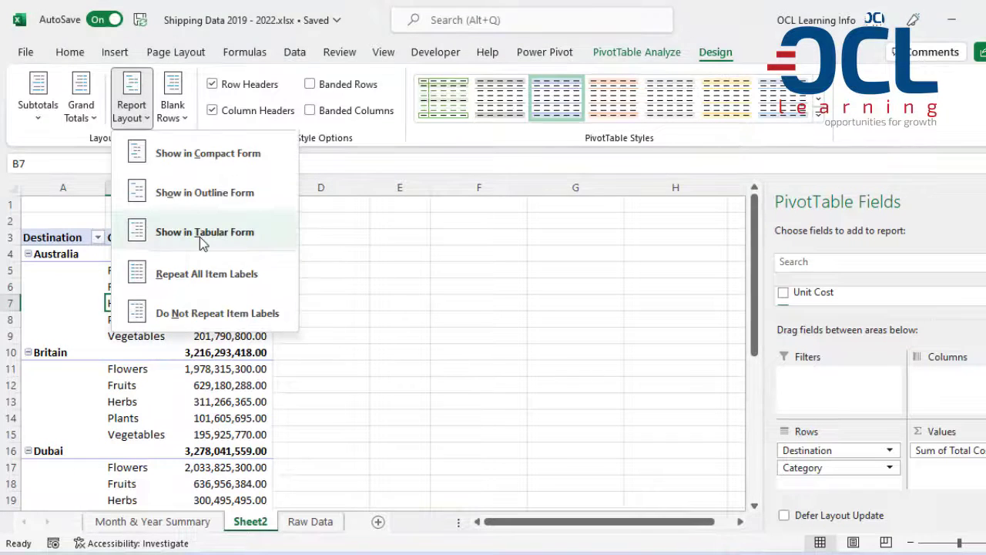
left_click(200, 237)
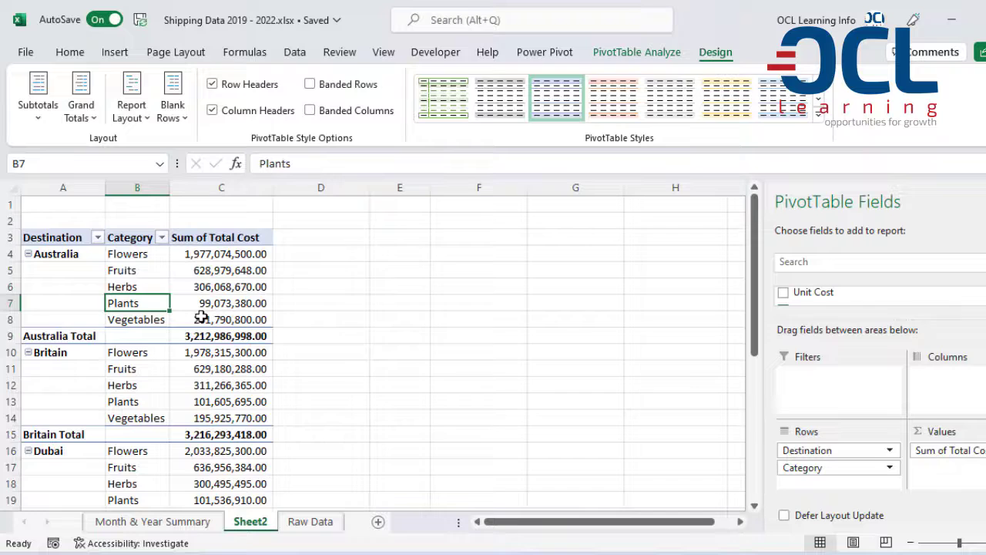
scroll(202, 315, "down", 2)
scroll(260, 274, "up", 2)
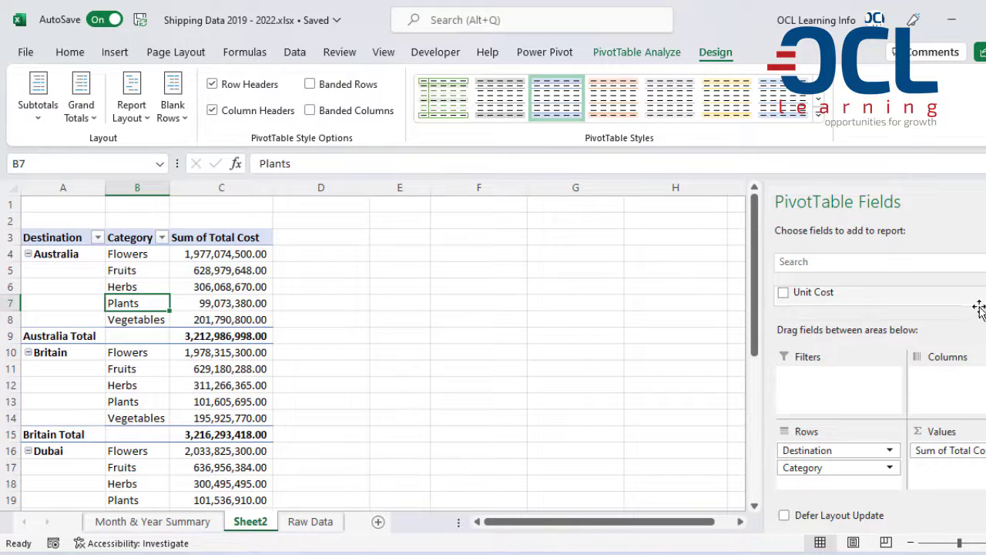
- Enlarge the pivot field list and add Origin Country as a report filter
left_click_drag(946, 319, 947, 389)
scroll(916, 337, "up", 3)
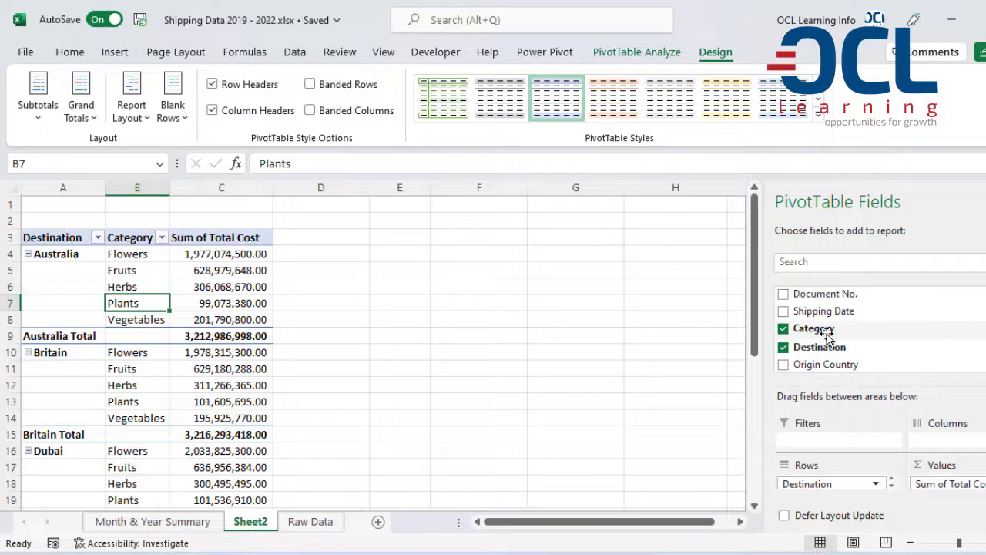
scroll(871, 323, "down", 3)
scroll(872, 323, "up", 2)
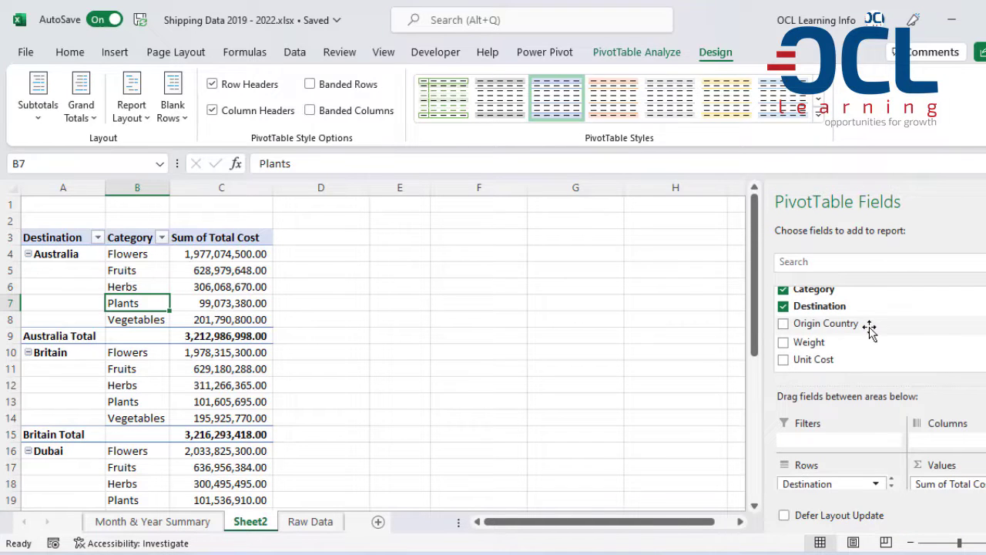
left_click_drag(826, 324, 833, 440)
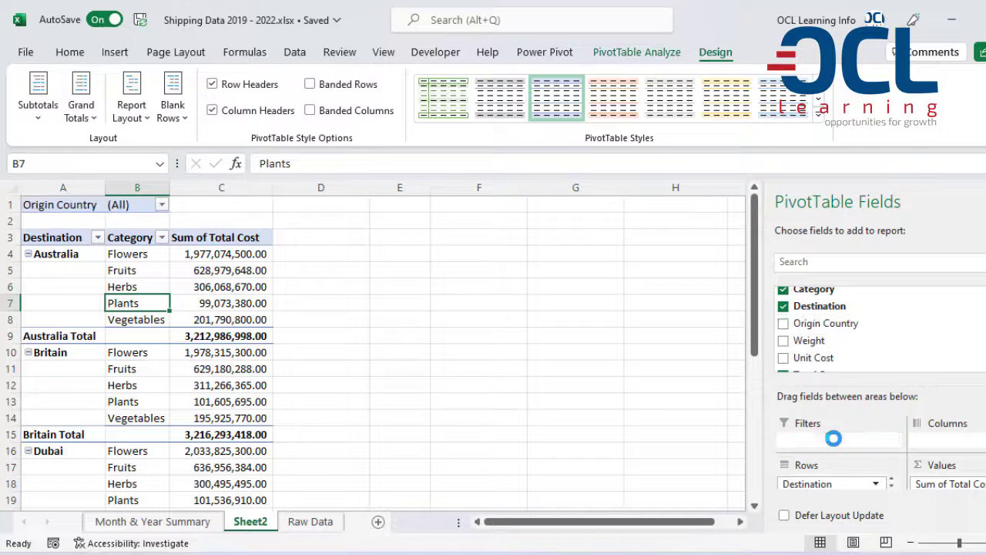
- Filter the pivot table by Origin Country with multiple selection enabled, keeping only Kenya
left_click(161, 205)
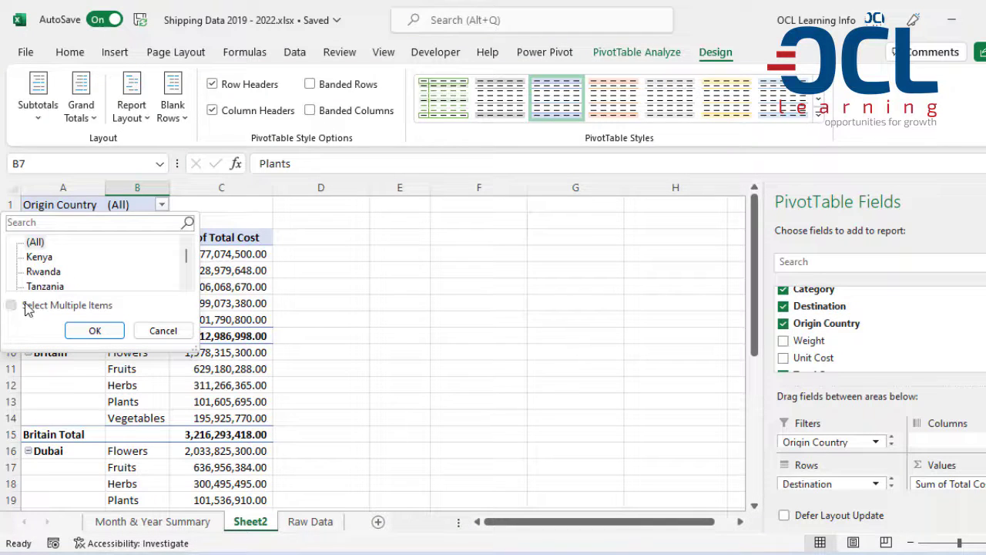
left_click(12, 305)
left_click(38, 242)
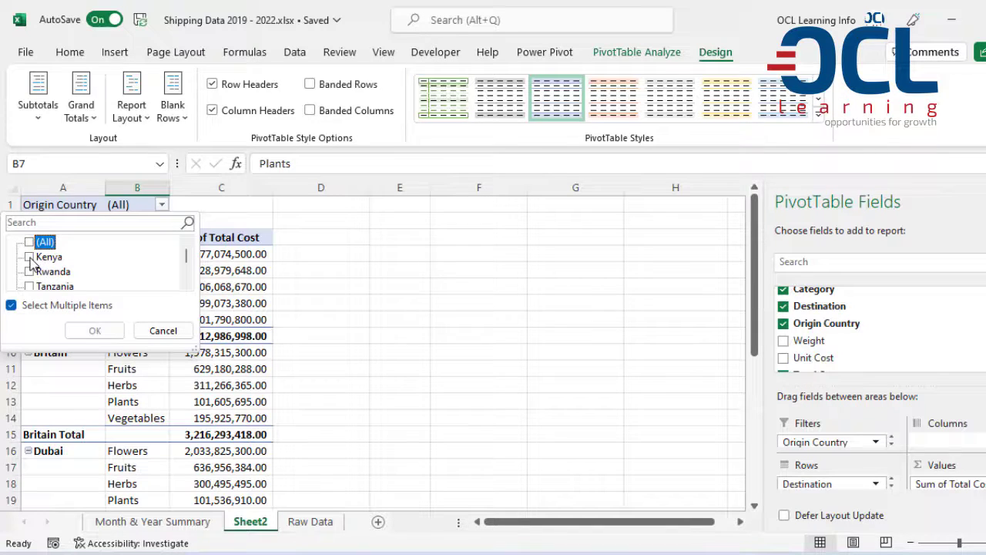
left_click(30, 256)
left_click(94, 330)
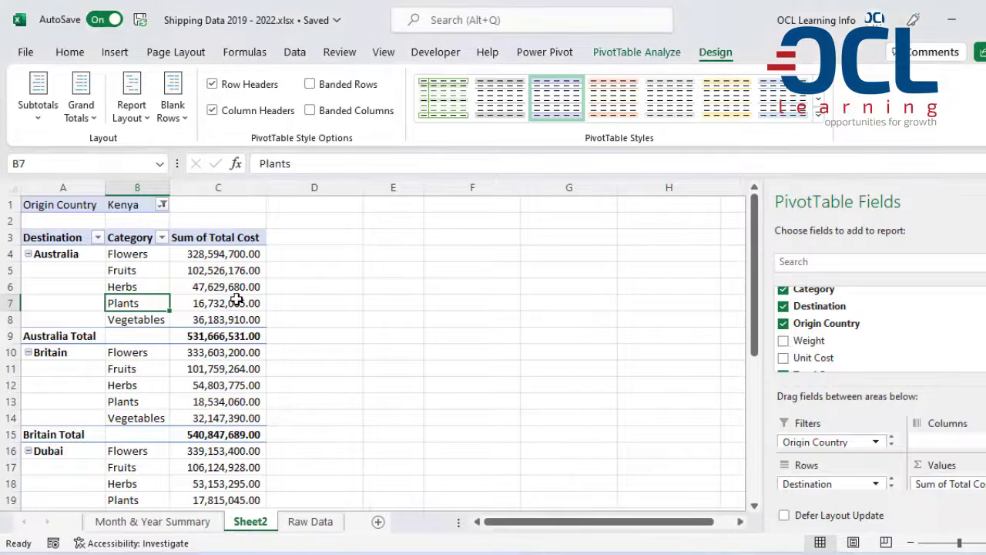
- Check the Kenya figures down to the grand total and remove Origin Country from the report filters
scroll(235, 299, "down", 4)
scroll(234, 308, "up", 4)
scroll(231, 397, "down", 6)
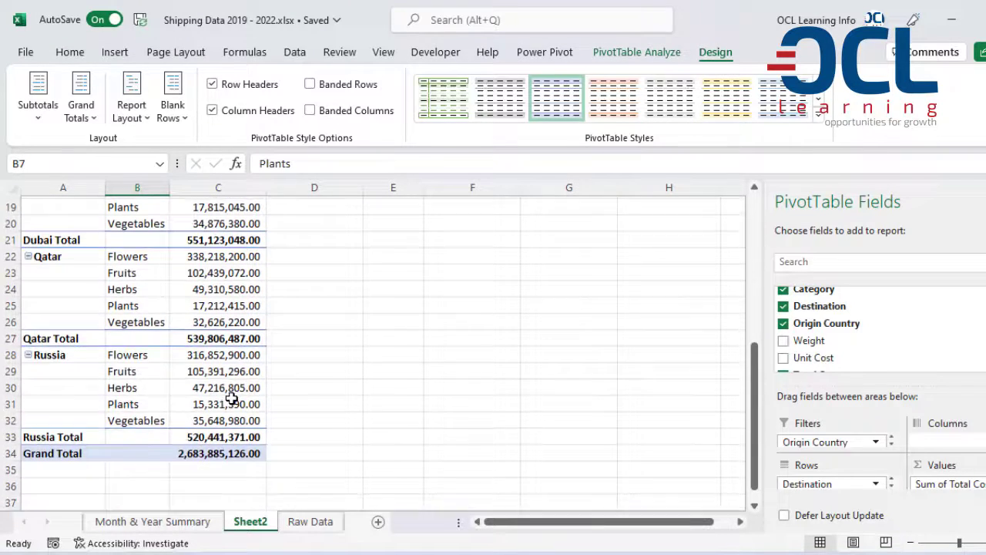
scroll(232, 398, "up", 6)
left_click_drag(796, 451, 687, 383)
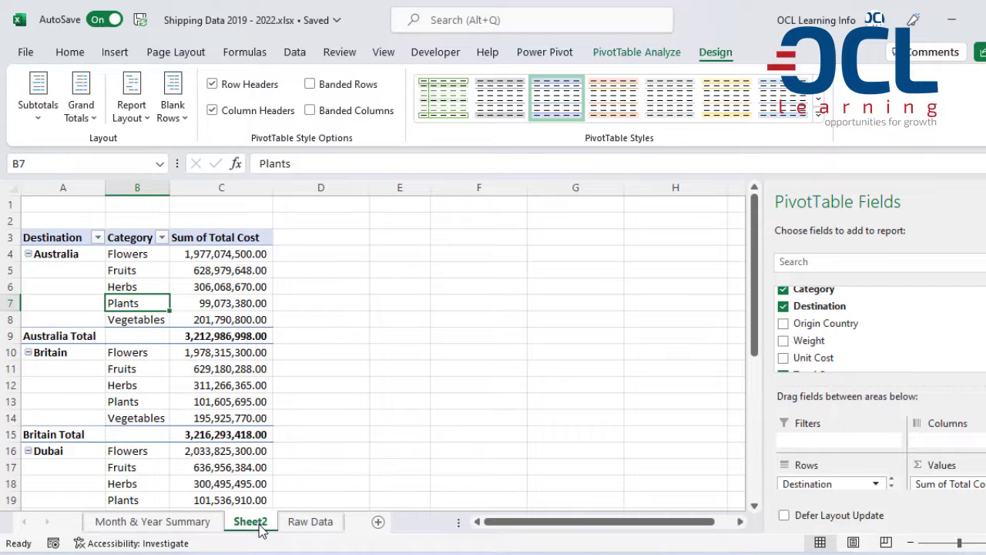
- Examine the Category and Shipping Date columns on the Raw Data sheet
left_click(310, 522)
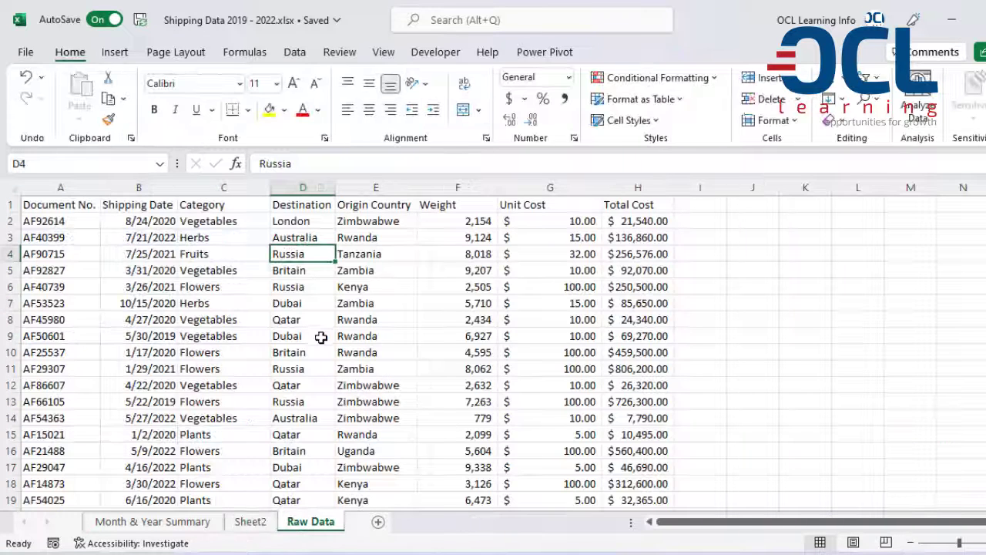
left_click(209, 224)
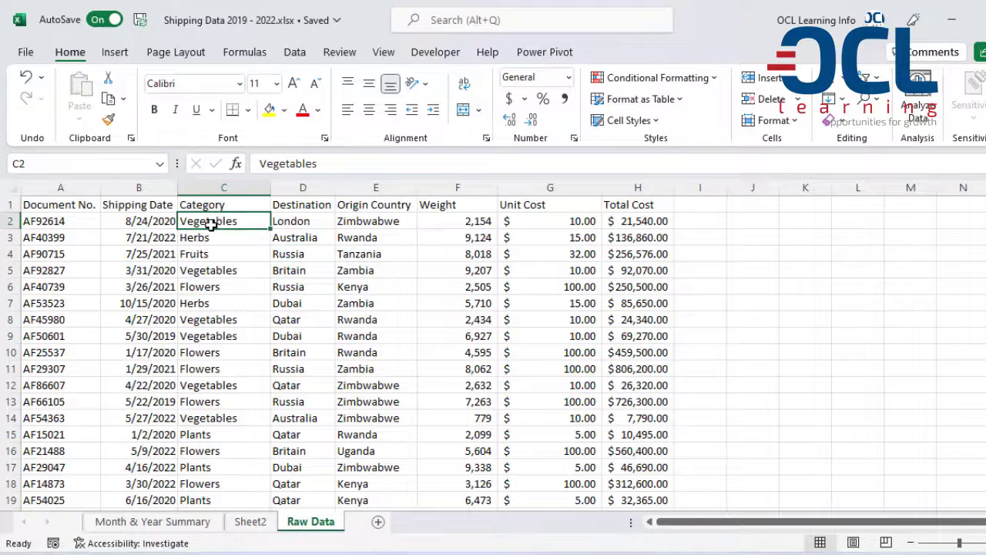
left_click(159, 222)
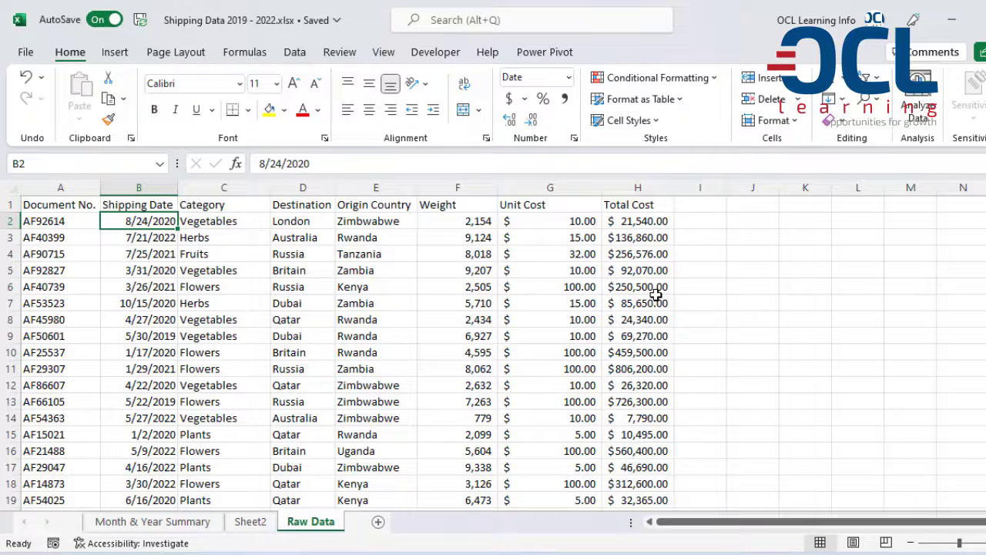
- Rename the destination and category pivot table's sheet, Sheet2, as "Origin & Category Report"
double_click(265, 532)
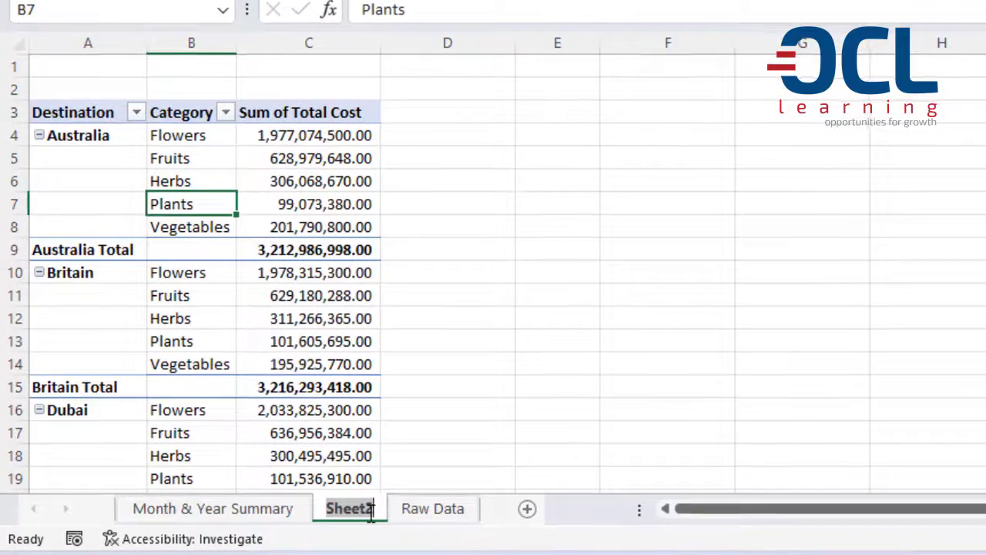
type("De")
key("BackSpace")
key("BackSpace")
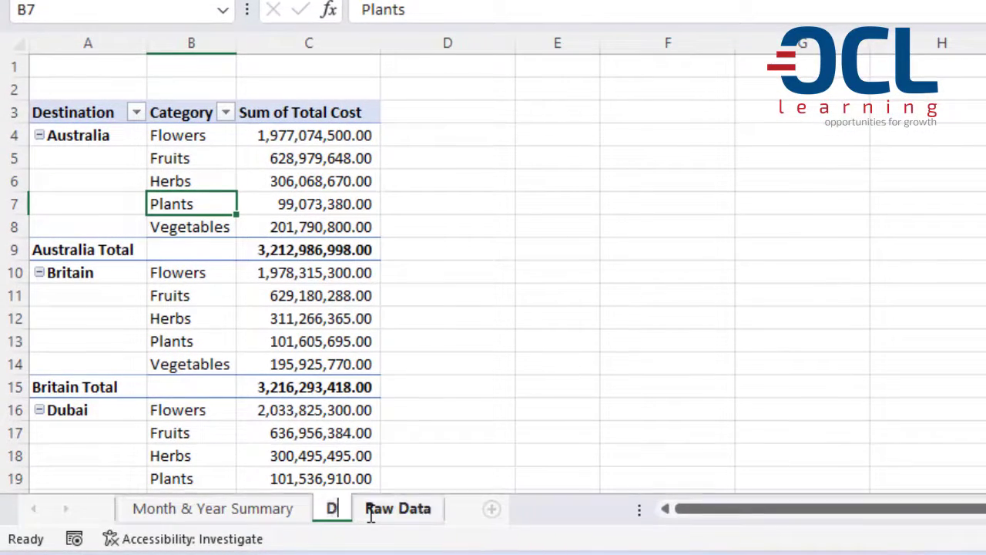
type("Original")
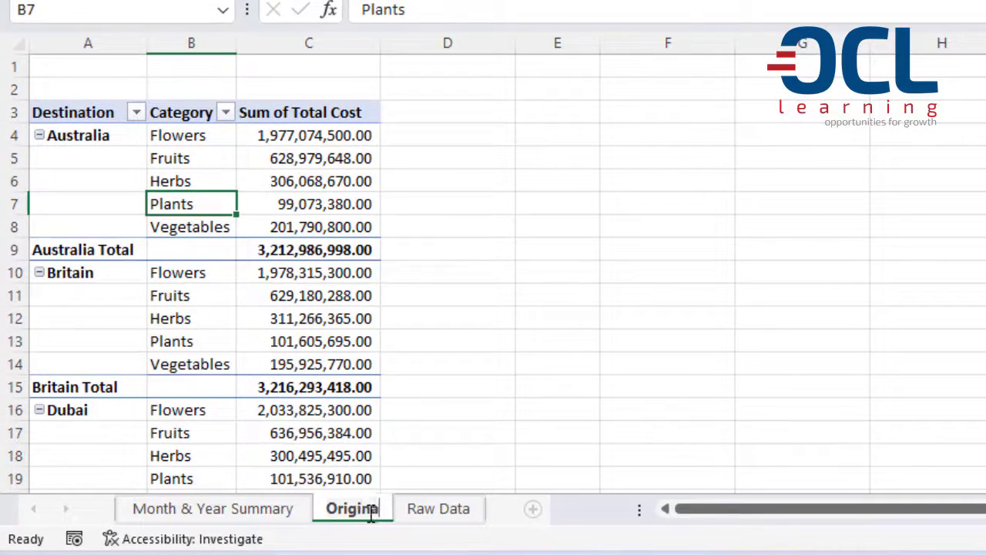
key("BackSpace")
key("BackSpace")
type("& Cate")
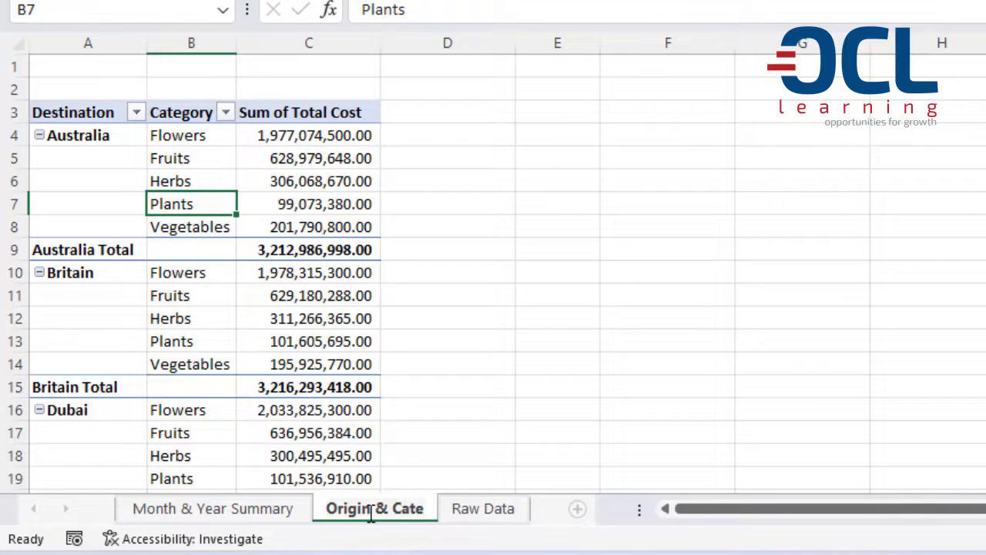
type("go")
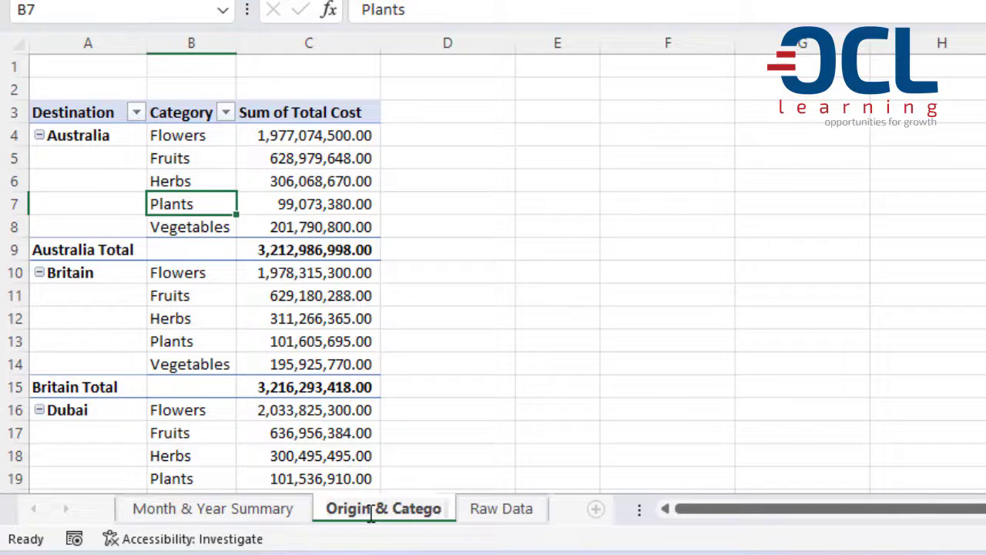
type("ry Report")
key("Return")
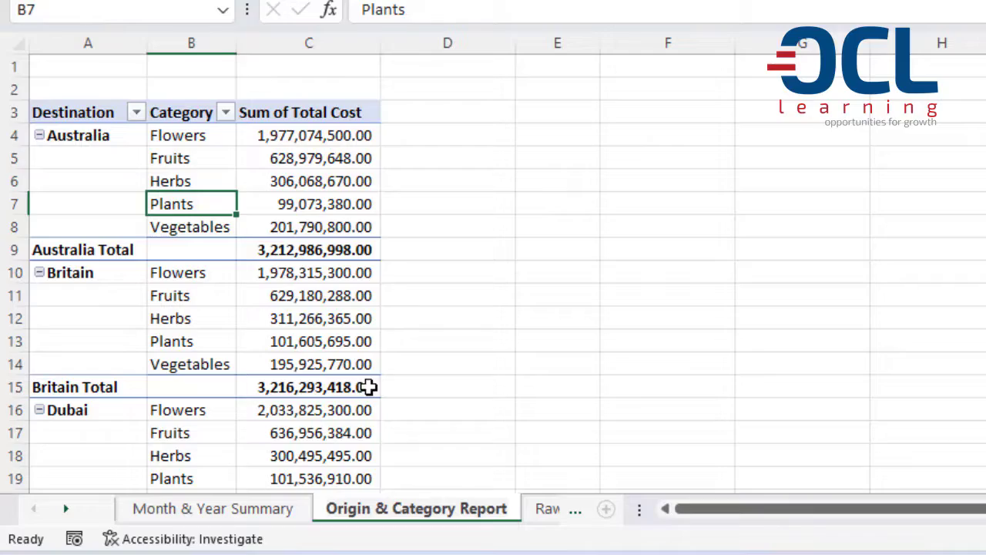
left_click(369, 230)
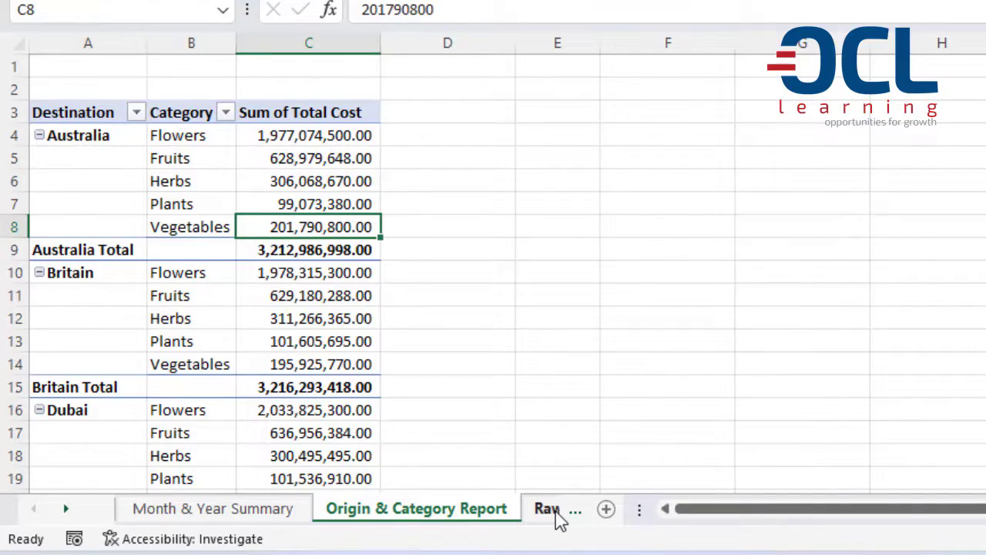
- Insert a third PivotTable on a new worksheet from the Raw Data range 'Raw Data'!$A$1:$H$100001
left_click(556, 511)
left_click(282, 137)
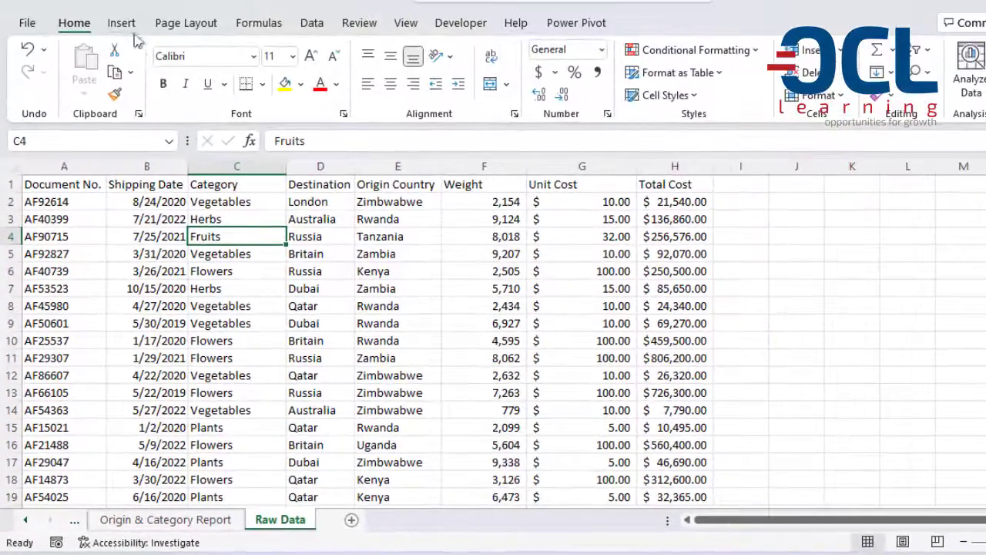
left_click(121, 21)
left_click(47, 95)
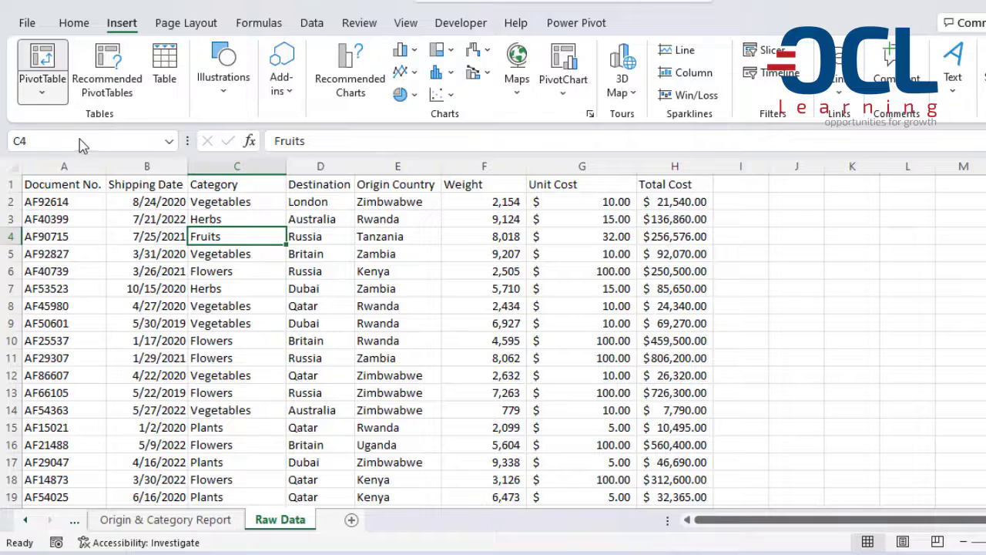
left_click(84, 120)
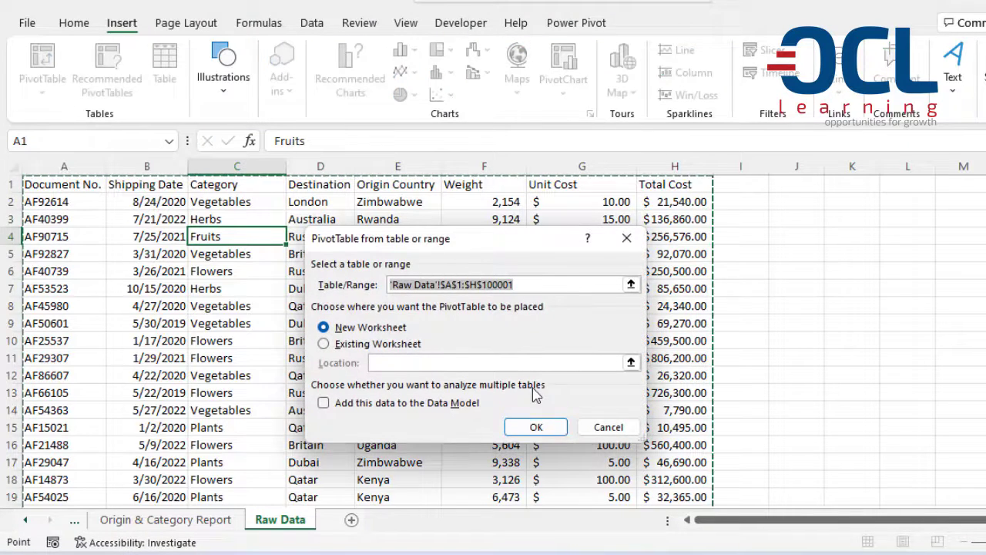
left_click(532, 424)
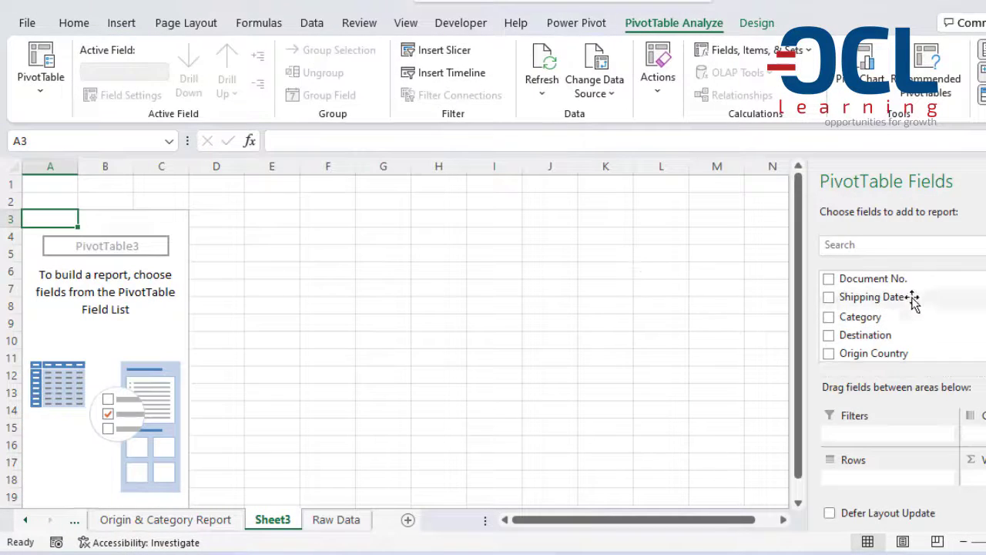
- Lay out the PivotTable with Shipping Date in the rows, Category in the columns and Total Cost as the summed values
left_click_drag(902, 302, 898, 479)
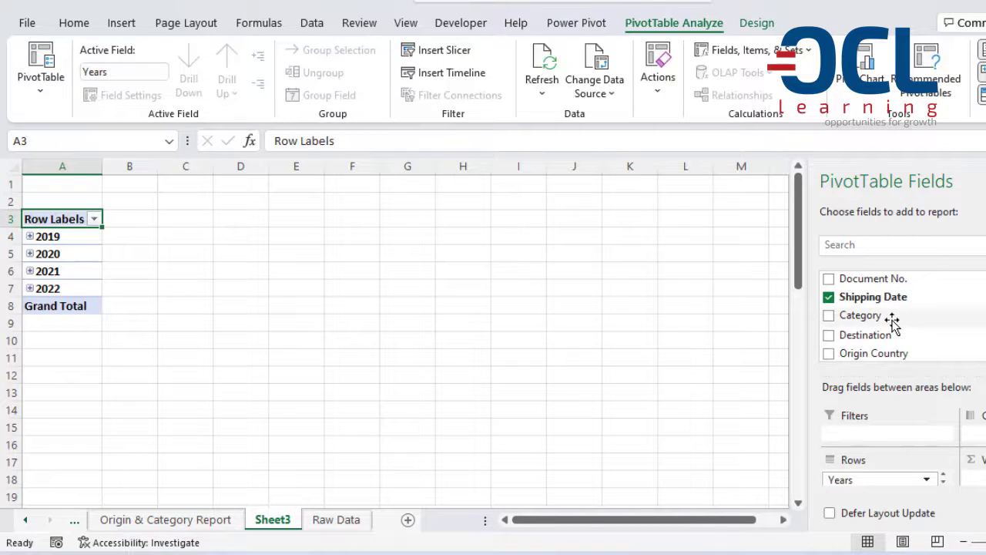
left_click_drag(886, 330, 983, 437)
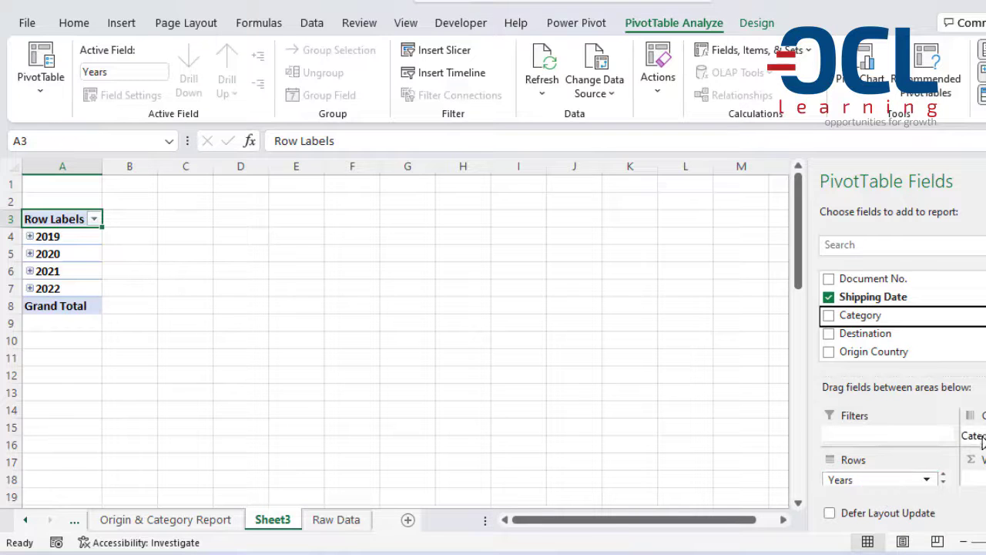
scroll(855, 331, "down", 3)
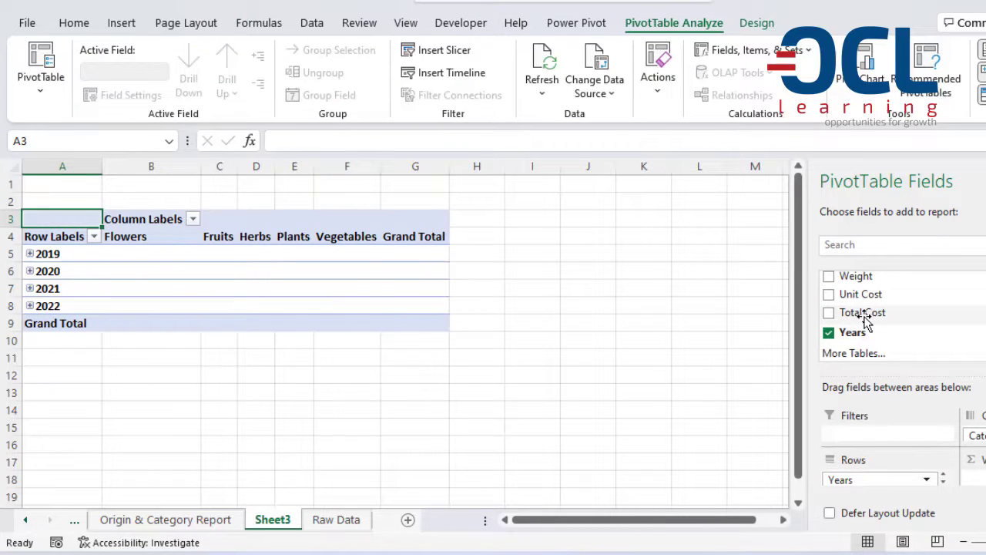
left_click_drag(863, 312, 953, 474)
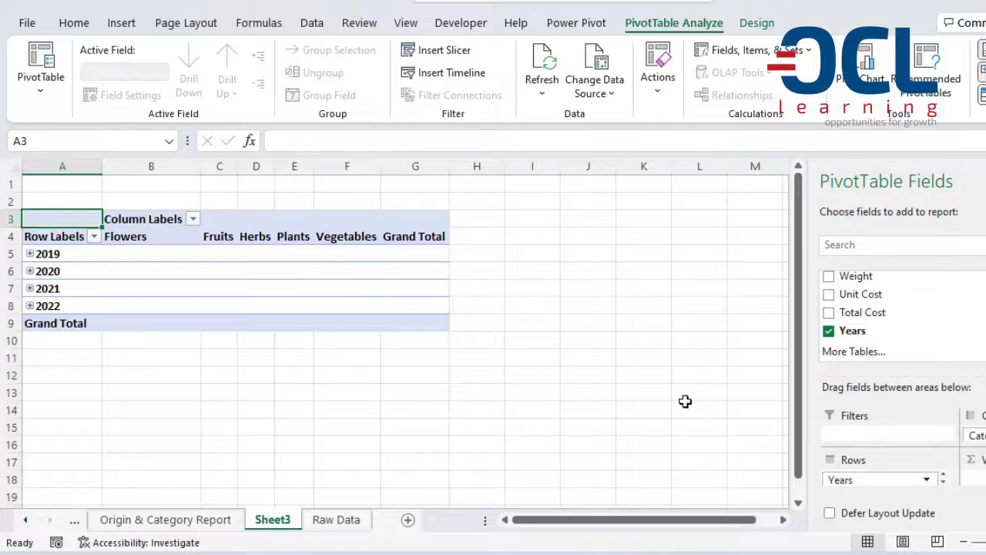
- Group the pivot table's shipping dates by Months and Years, keeping the automatic start and end dates
left_click(60, 256)
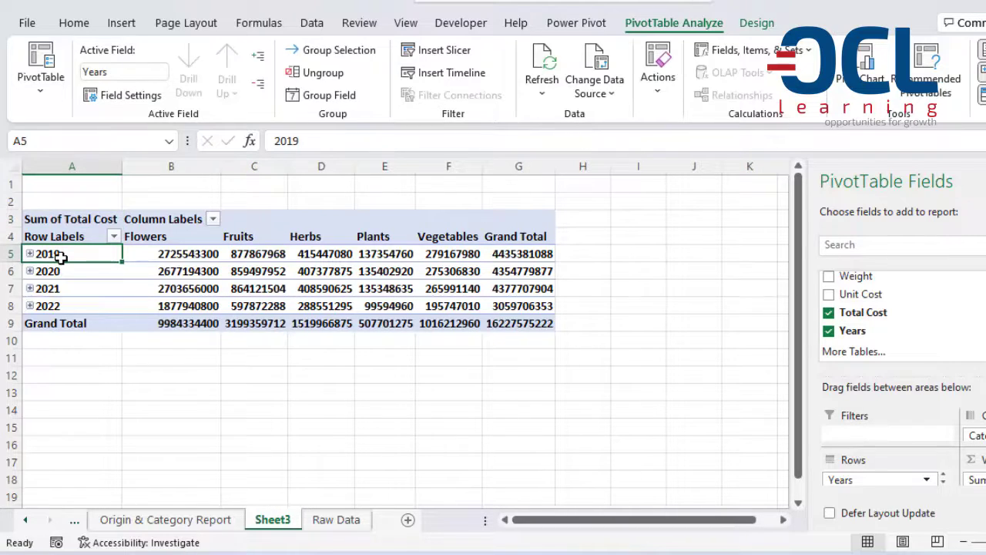
right_click(68, 256)
key("Escape")
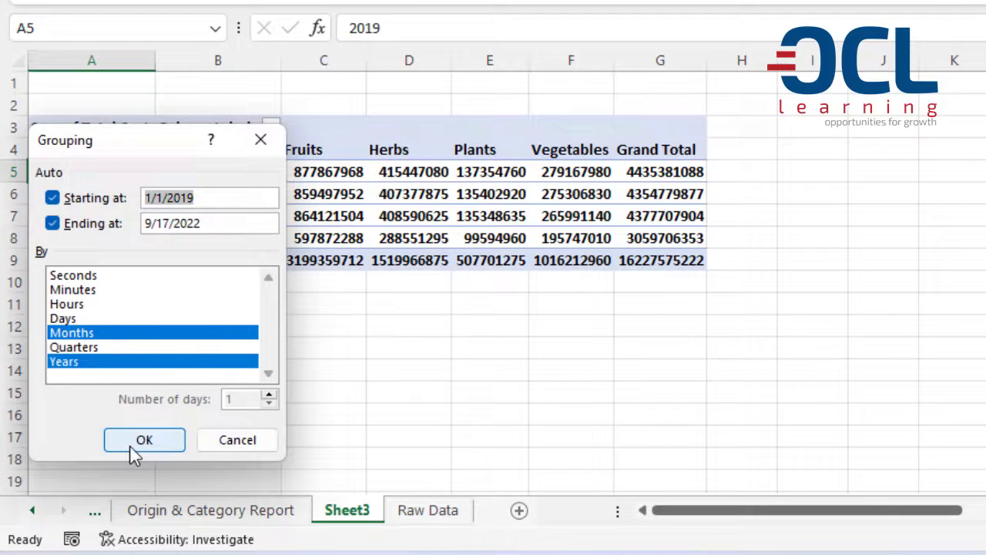
left_click(138, 441)
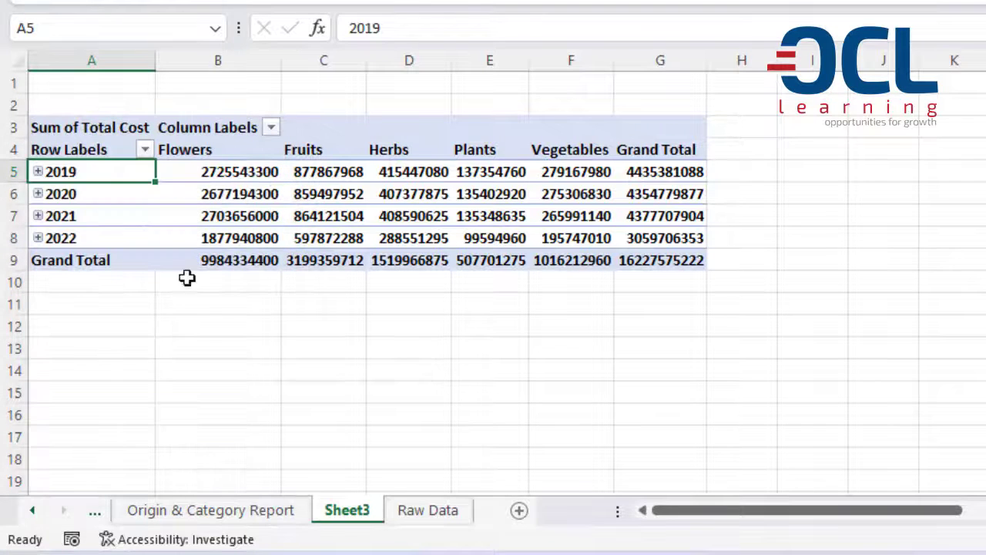
- Expand all years in the row labels to their months and look over the monthly cost figures per category
key("alt+shift+plus")
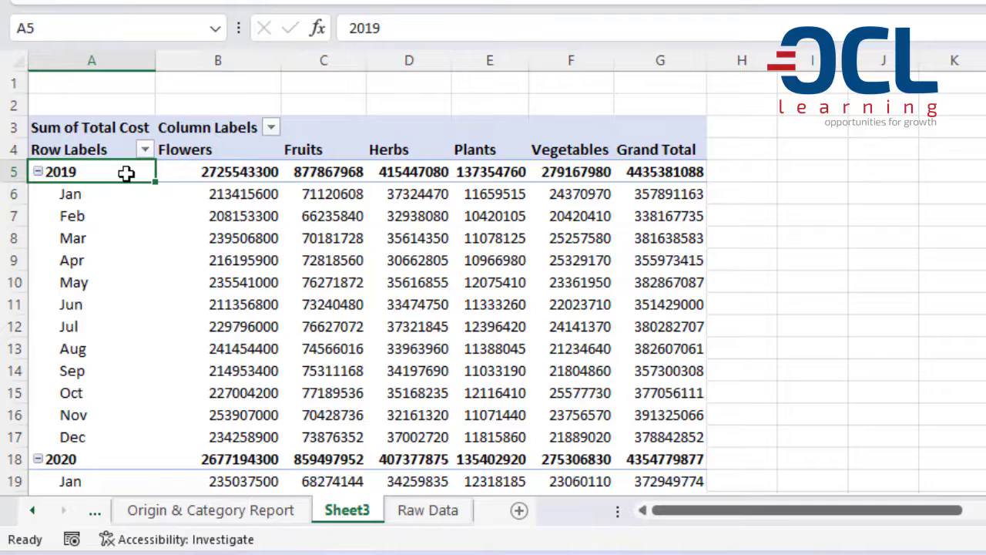
scroll(121, 286, "down", 4)
scroll(124, 286, "up", 4)
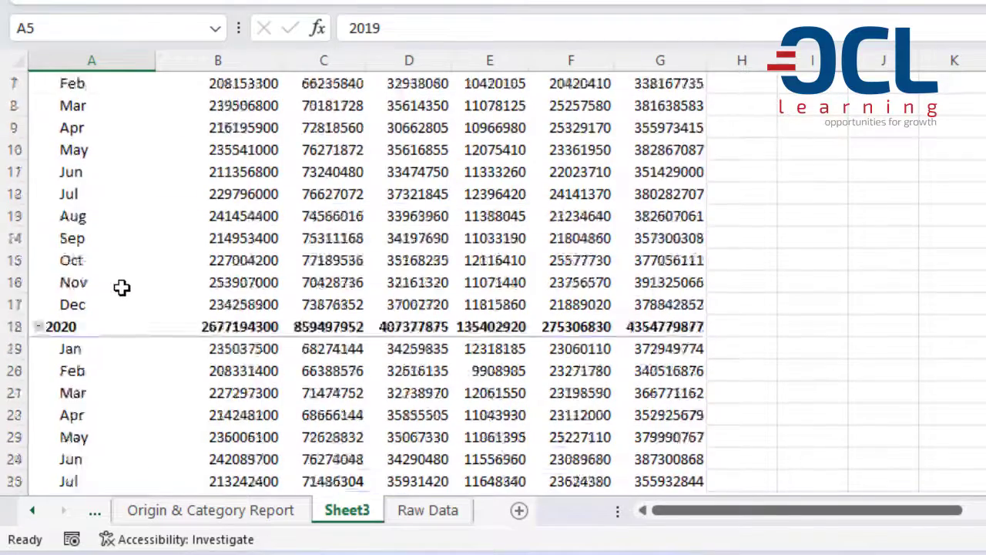